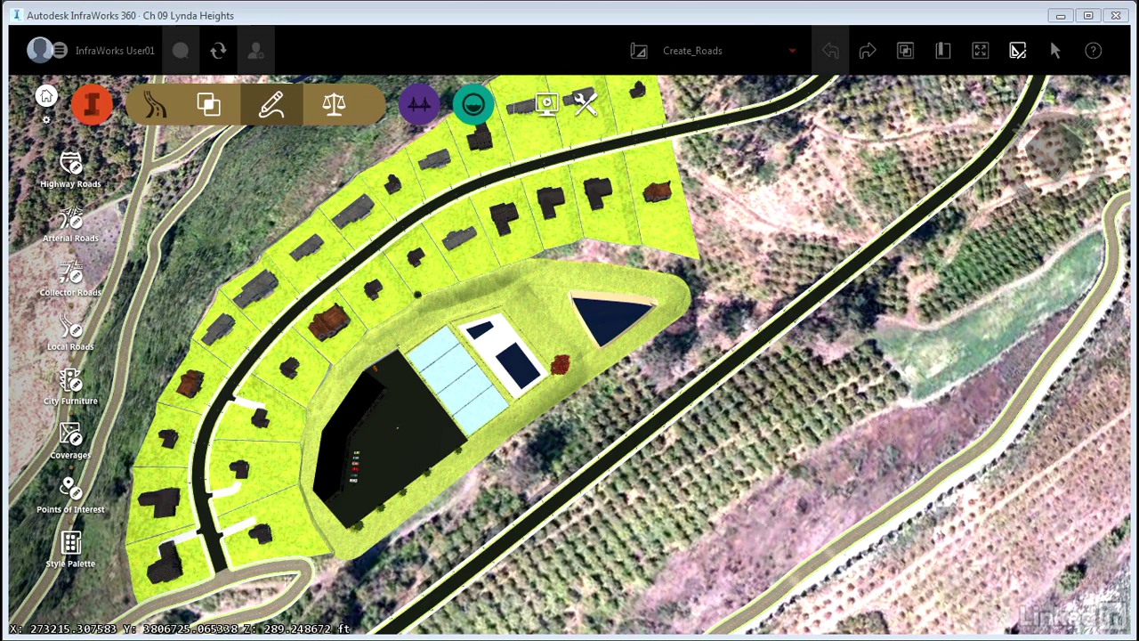
# Step: Draw a conceptual road about 3,900 ft long in the Street/Sidewalk and Greenspace style, from the lower existing road across the bluff fields to the hilltop
pyautogui.scroll(-5, 910, 408)
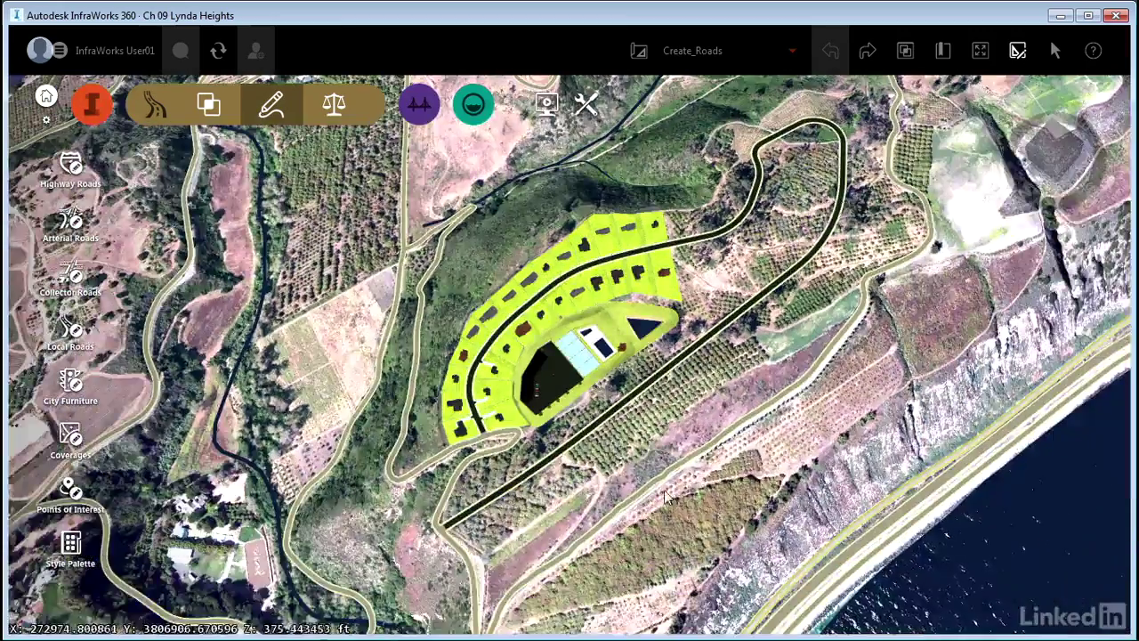
pyautogui.moveTo(491, 532); pyautogui.dragTo(543, 532, button='right')
pyautogui.moveTo(542, 532); pyautogui.dragTo(630, 440)
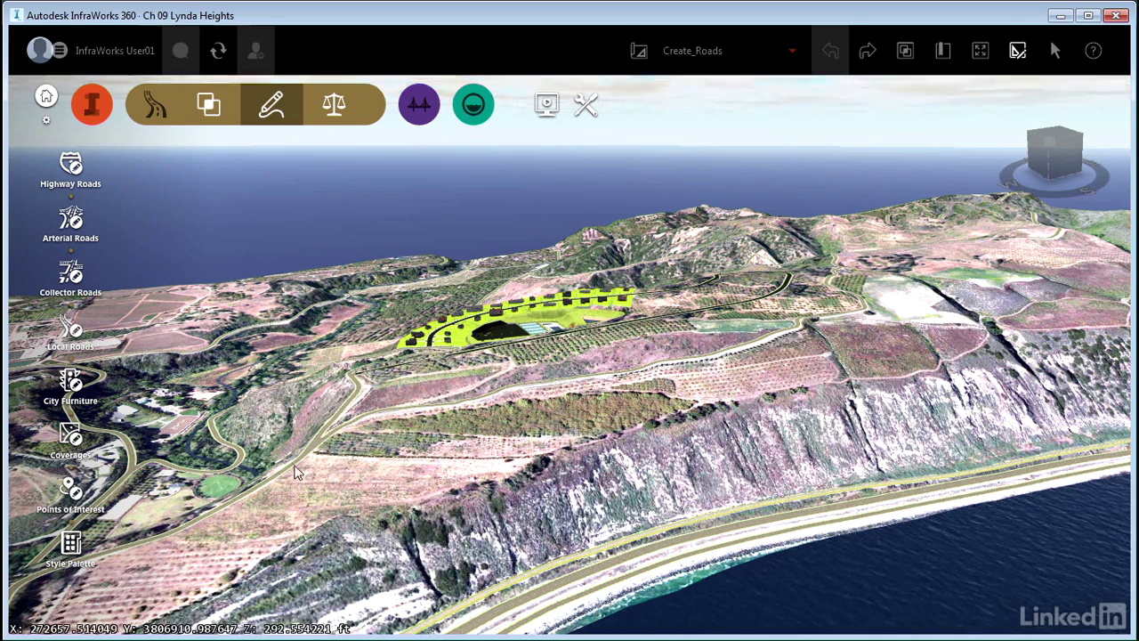
pyautogui.moveTo(470, 466); pyautogui.dragTo(524, 488)
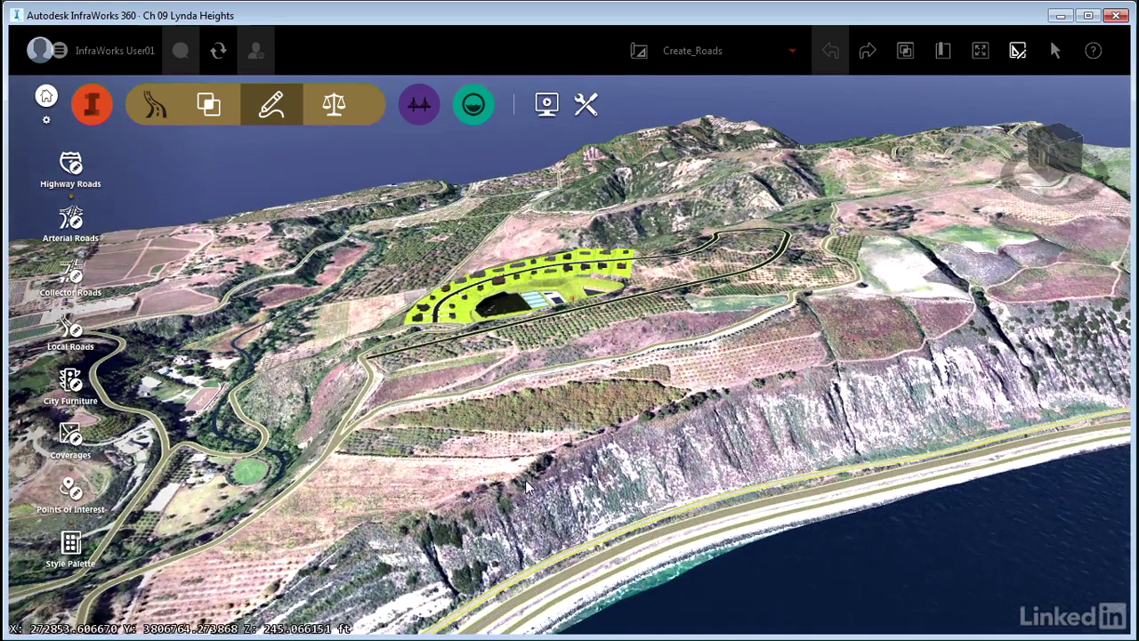
pyautogui.click(97, 116)
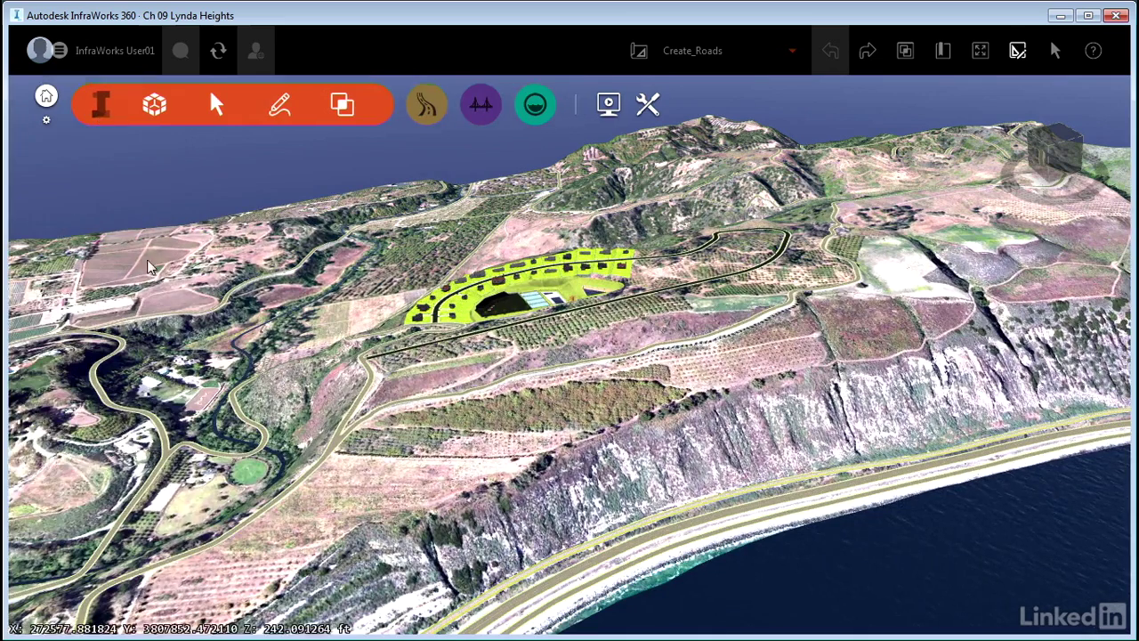
pyautogui.click(269, 107)
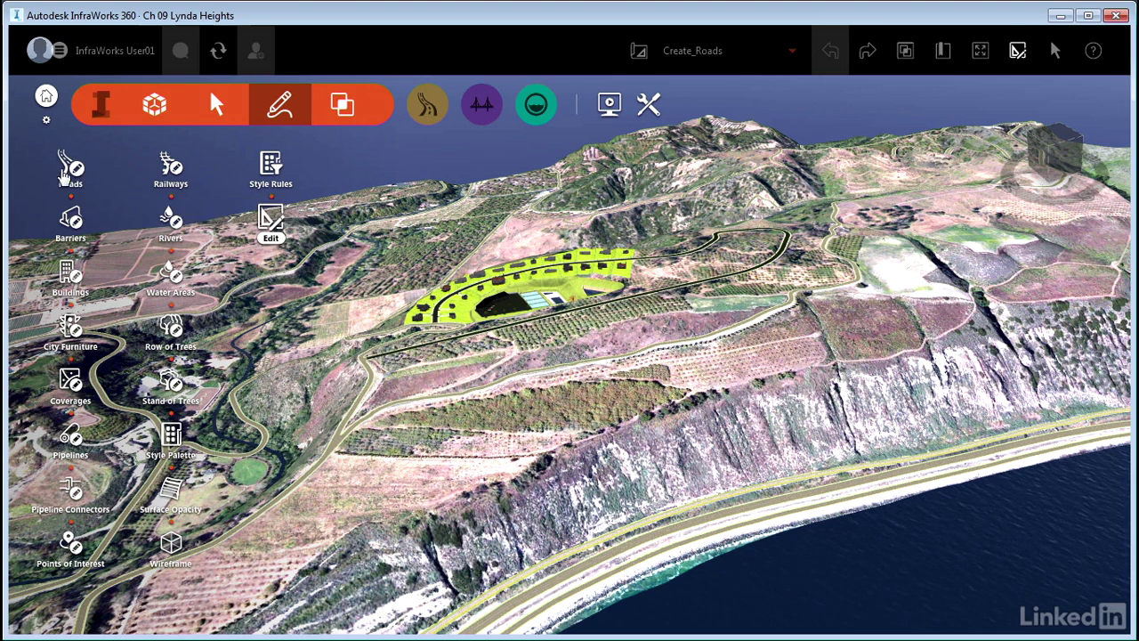
pyautogui.click(74, 172)
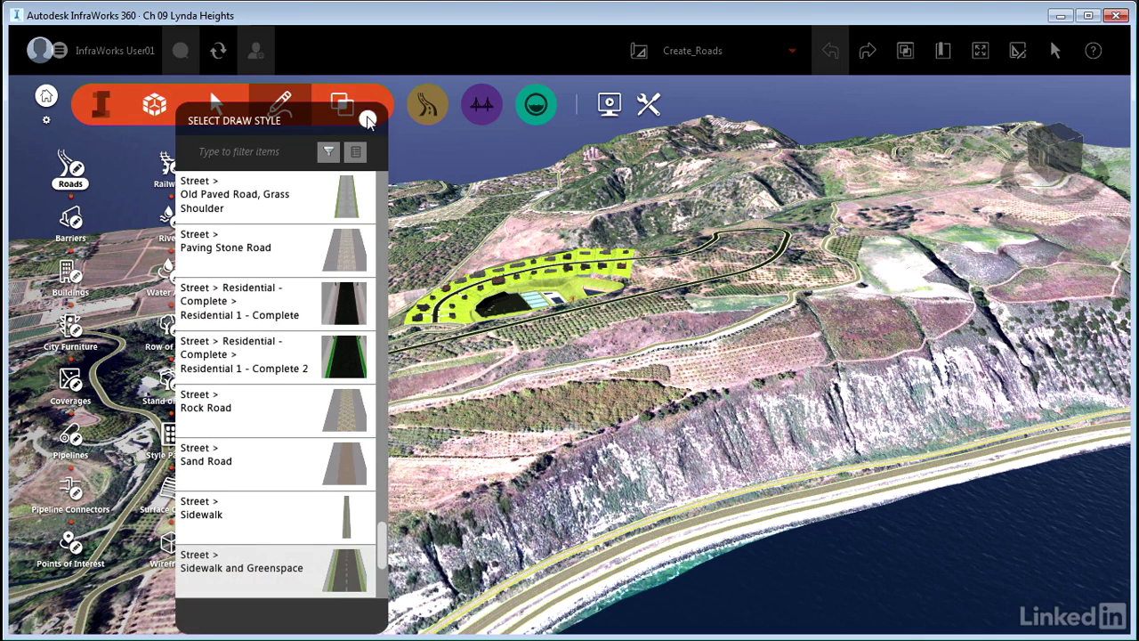
pyautogui.click(369, 121)
pyautogui.click(307, 478)
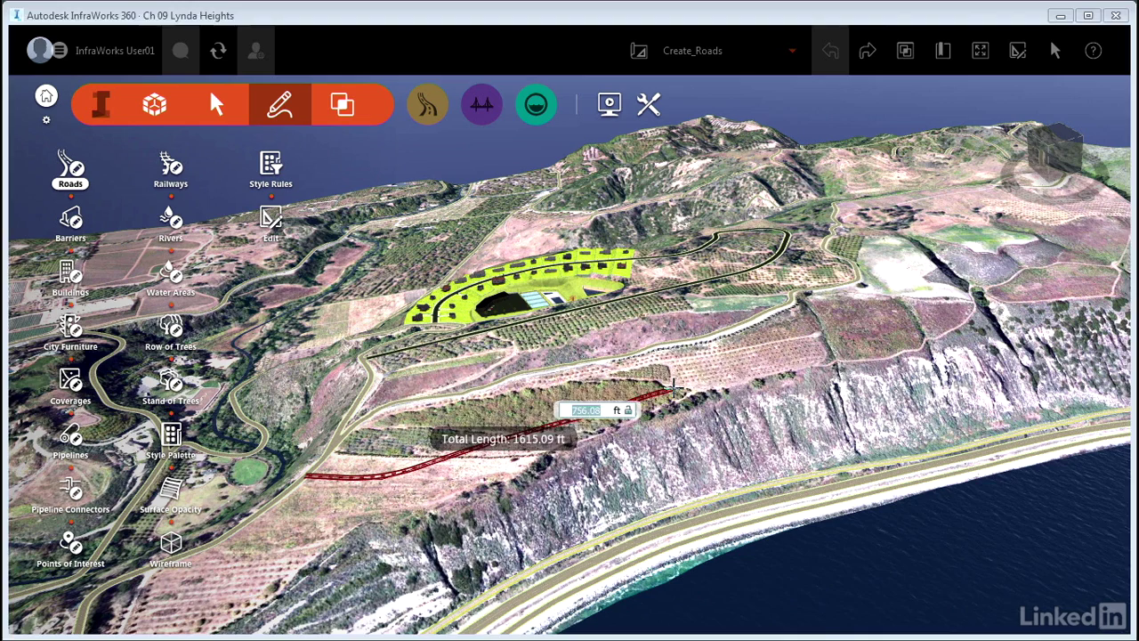
pyautogui.click(678, 380)
pyautogui.click(815, 354)
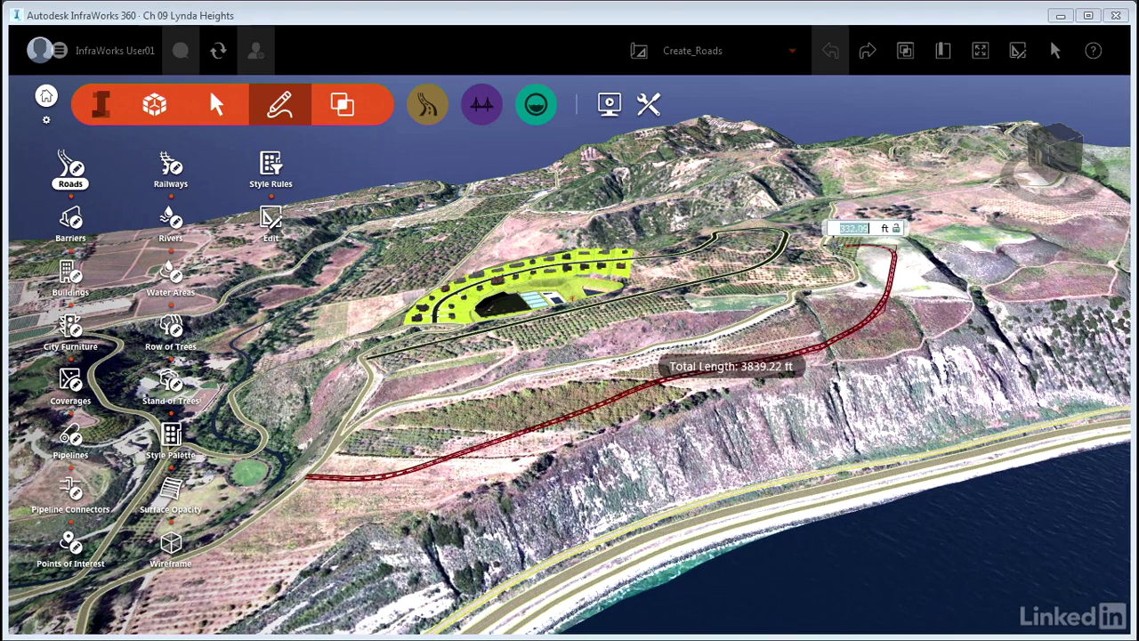
pyautogui.click(893, 252)
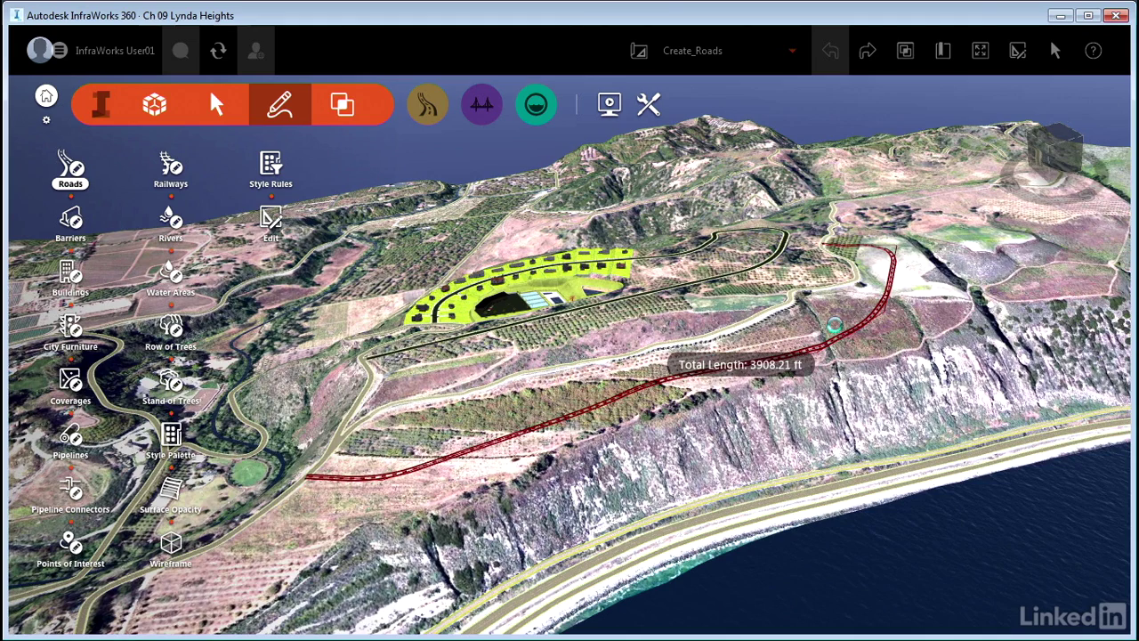
pyautogui.doubleClick(834, 326)
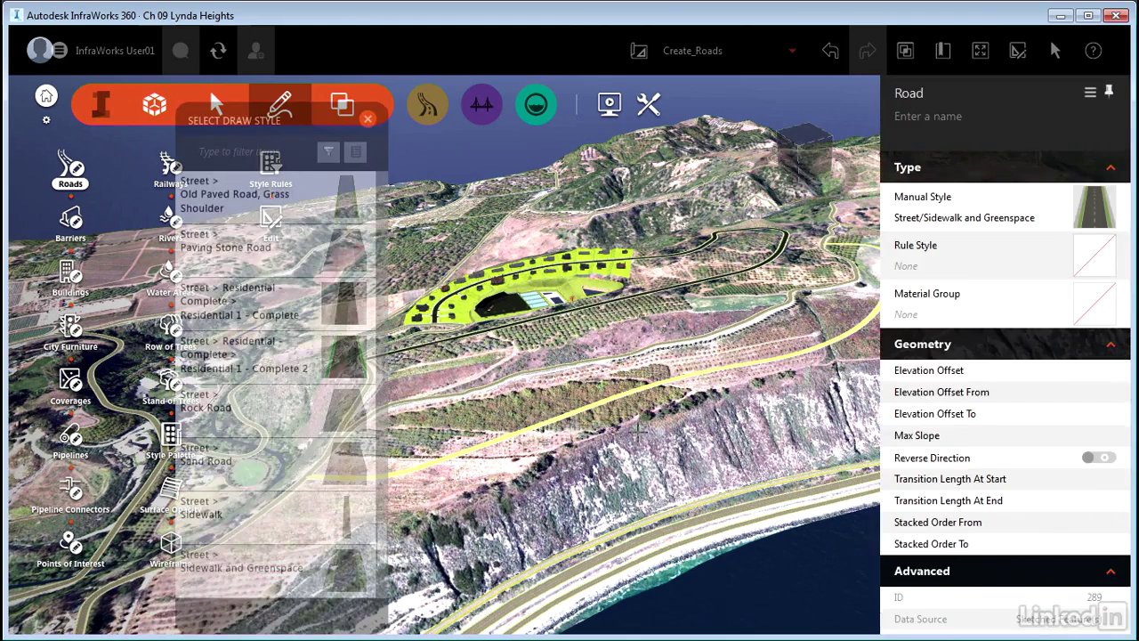
pyautogui.press('Escape')
# Step: Select the new conceptual road and move its middle vertex inland onto the dark orchard strip
pyautogui.moveTo(623, 373)
pyautogui.mouseDown()
pyautogui.moveTo(621, 405)
pyautogui.moveTo(569, 498)
pyautogui.moveTo(482, 525)
pyautogui.mouseUp()
pyautogui.click(617, 400)
pyautogui.scroll(3, 482, 524)
pyautogui.scroll(2, 472, 472)
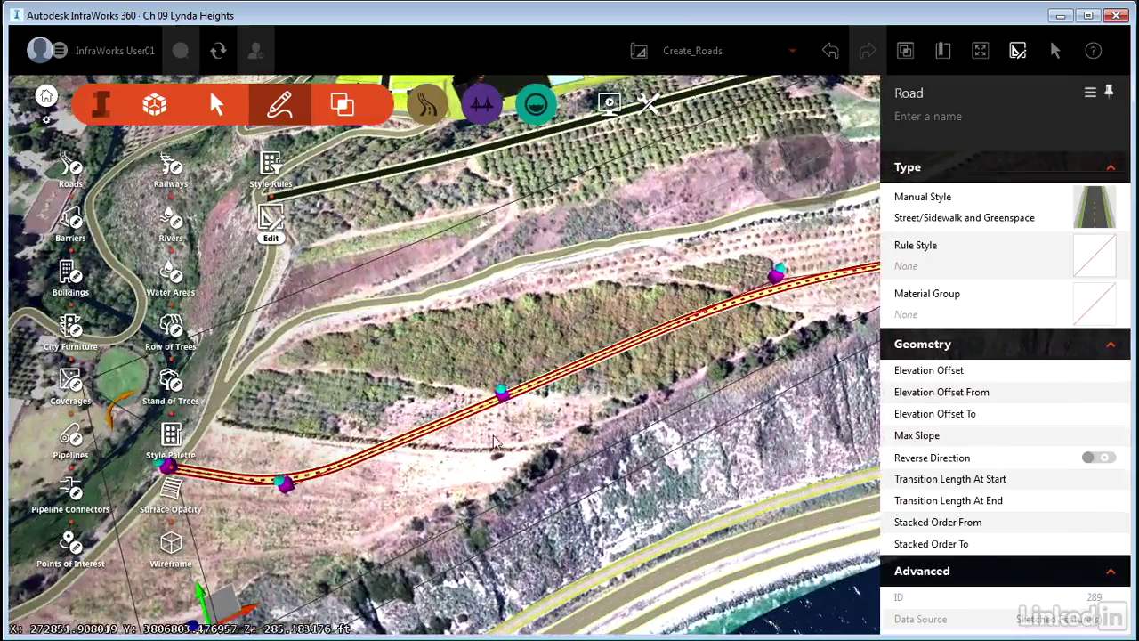
pyautogui.scroll(-2, 534, 445)
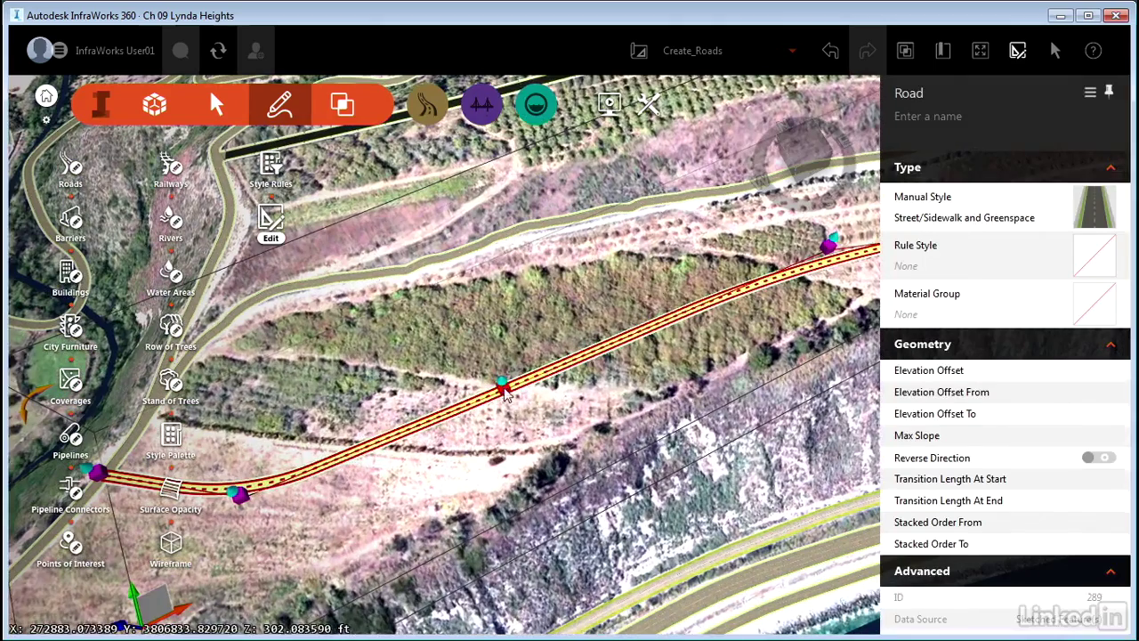
pyautogui.click(494, 365)
pyautogui.moveTo(494, 365); pyautogui.dragTo(488, 340)
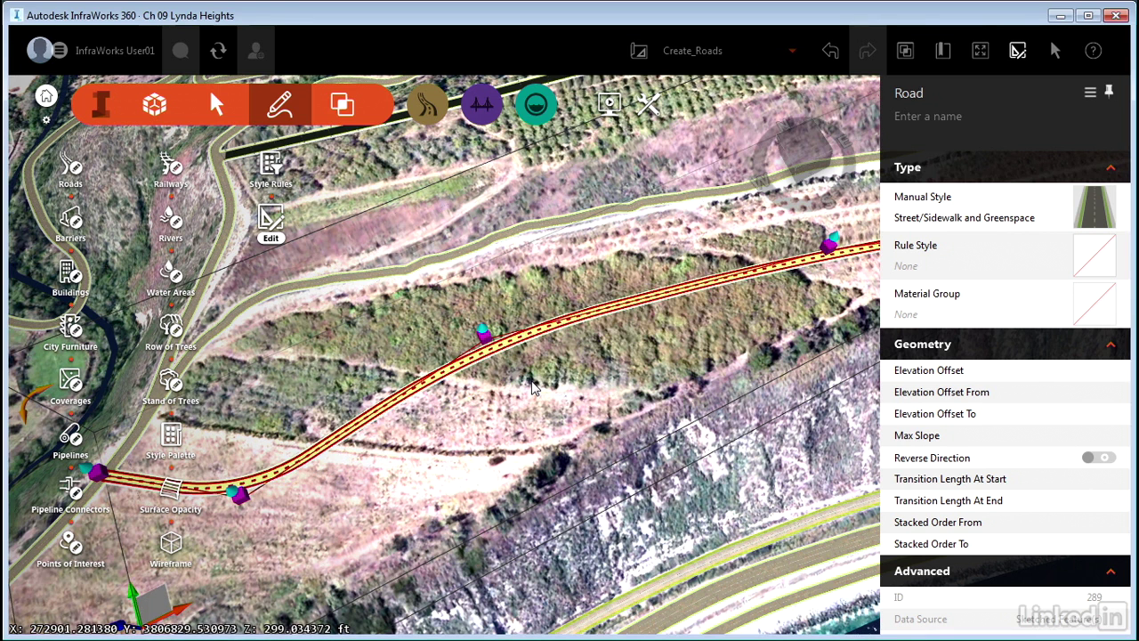
# Step: Review the reshaped conceptual road from several angles and delete it
pyautogui.scroll(-2, 466, 510)
pyautogui.moveTo(466, 510); pyautogui.dragTo(504, 443)
pyautogui.moveTo(505, 450); pyautogui.dragTo(512, 452, button='middle')
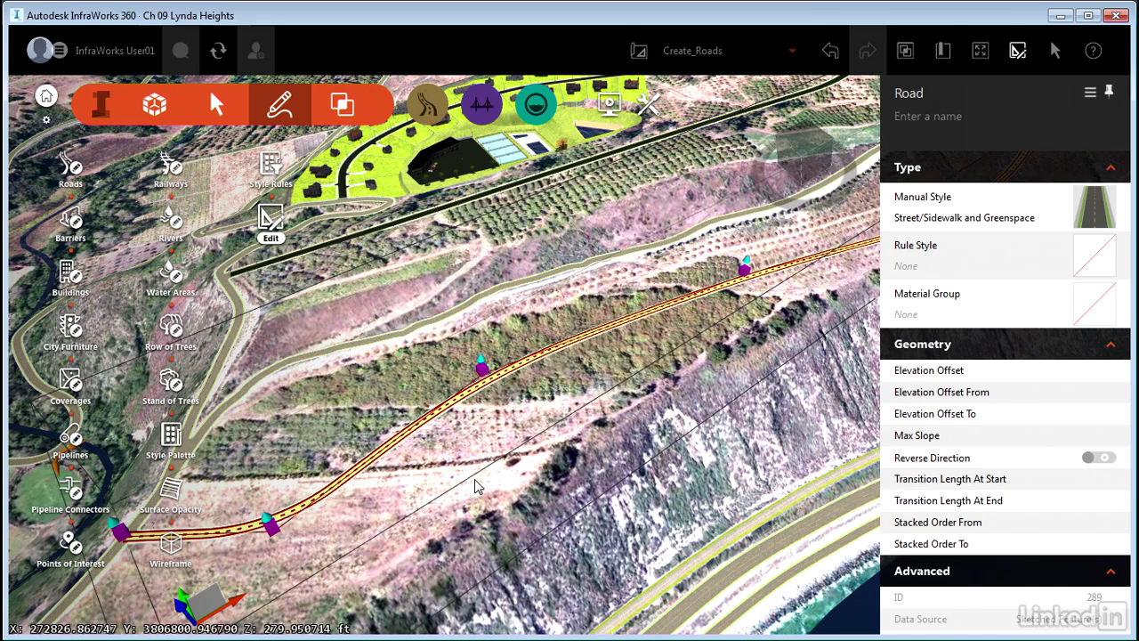
pyautogui.moveTo(495, 487); pyautogui.dragTo(454, 482, button='middle')
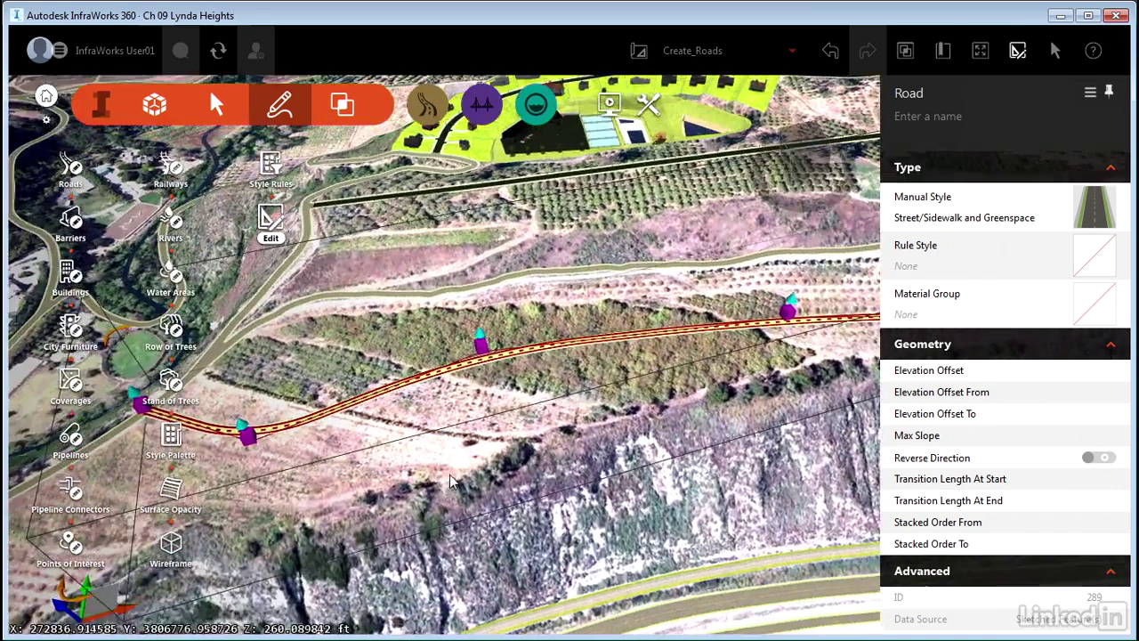
pyautogui.moveTo(370, 487); pyautogui.dragTo(467, 468)
pyautogui.moveTo(469, 469); pyautogui.dragTo(531, 409, button='middle')
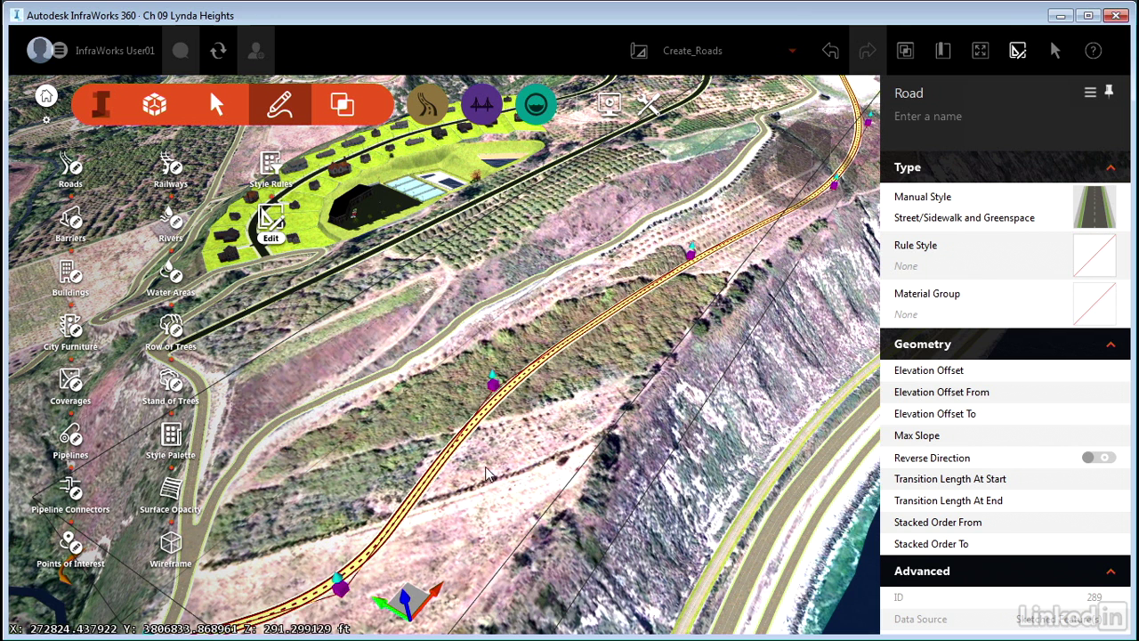
pyautogui.press('Delete')
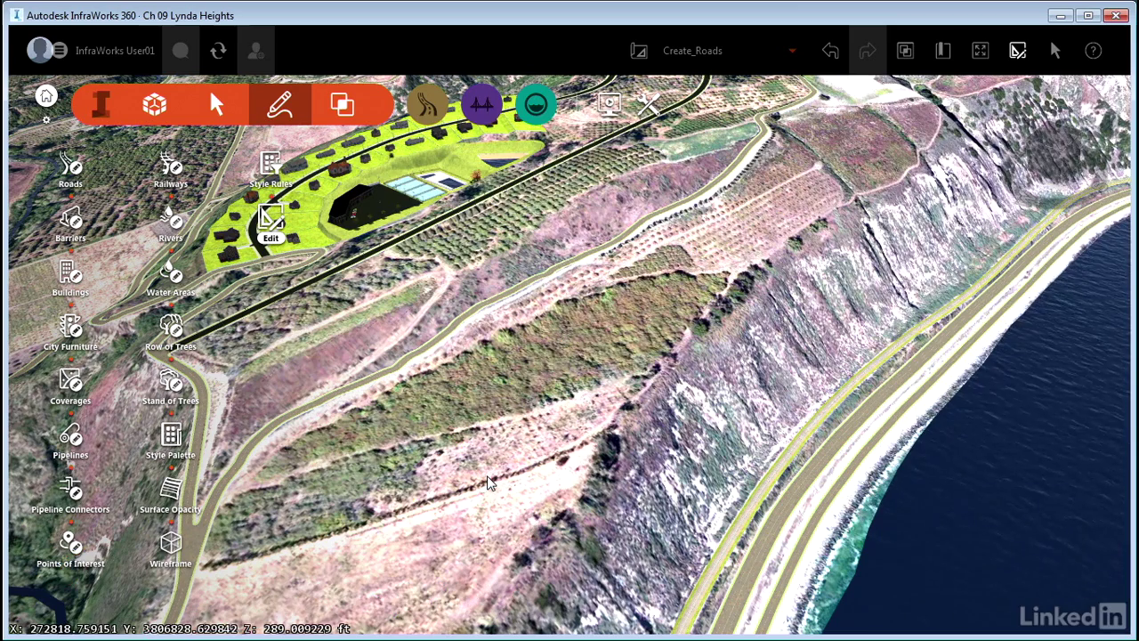
# Step: Draw a 30 mph Local design road about 3,870 ft long in the Sidewalk and Greenspace style, from the lower existing road to the hilltop road
pyautogui.moveTo(469, 506); pyautogui.dragTo(422, 509)
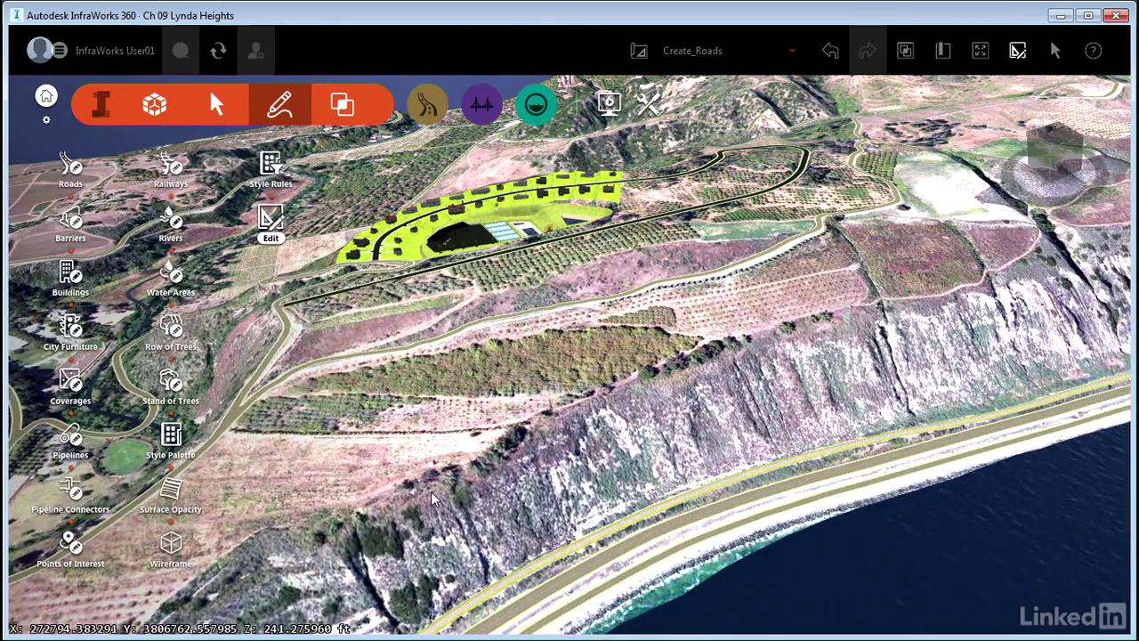
pyautogui.click(97, 105)
pyautogui.click(147, 103)
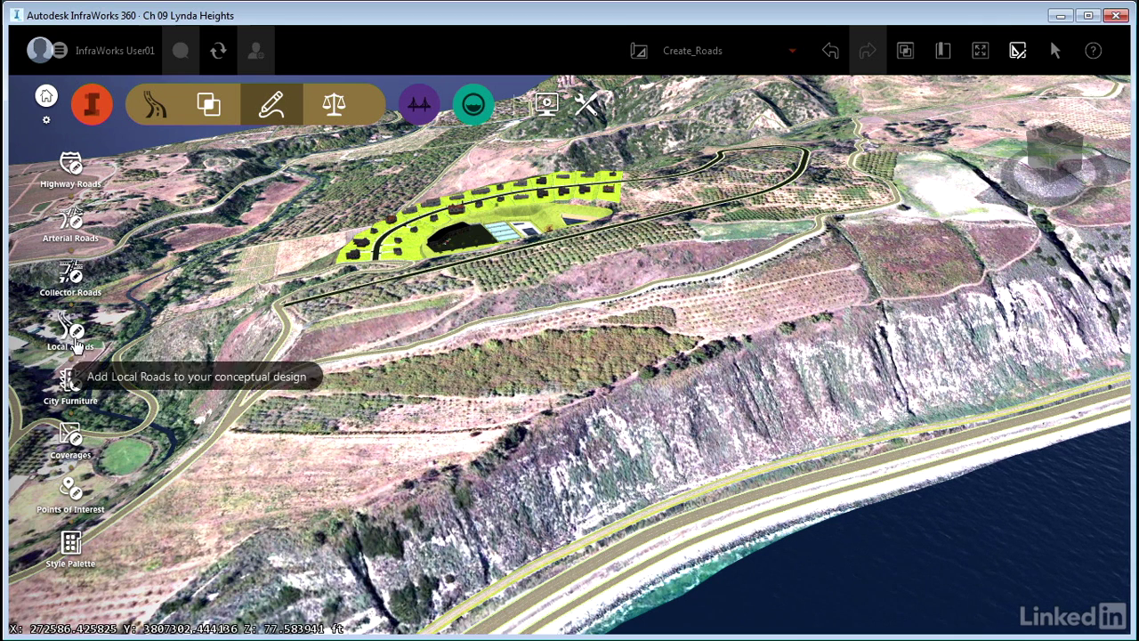
pyautogui.click(76, 346)
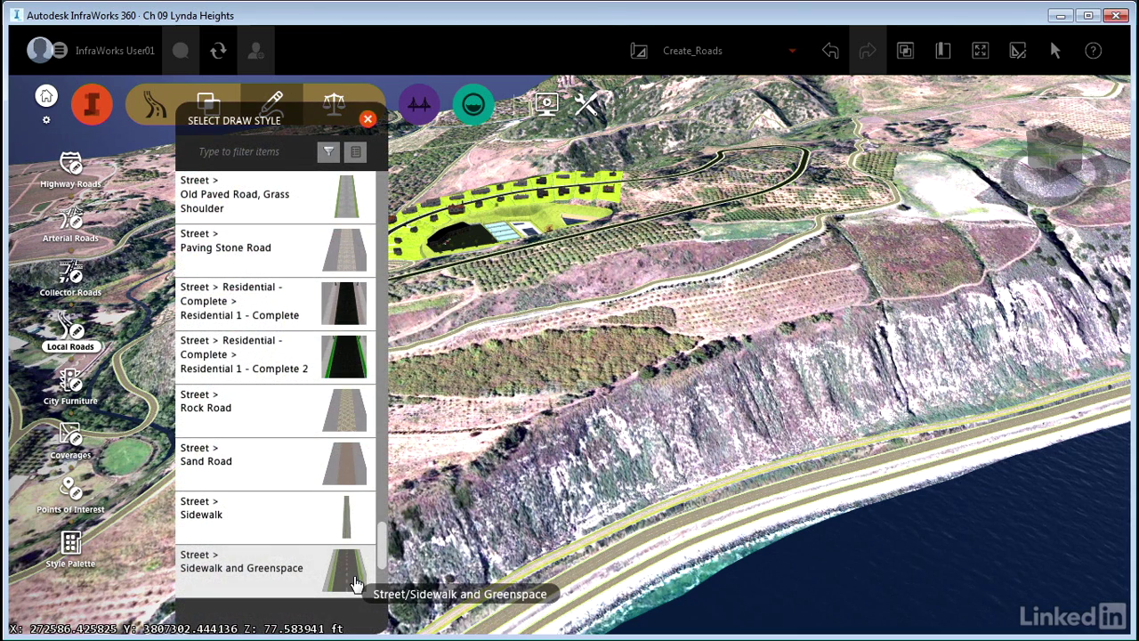
pyautogui.click(367, 119)
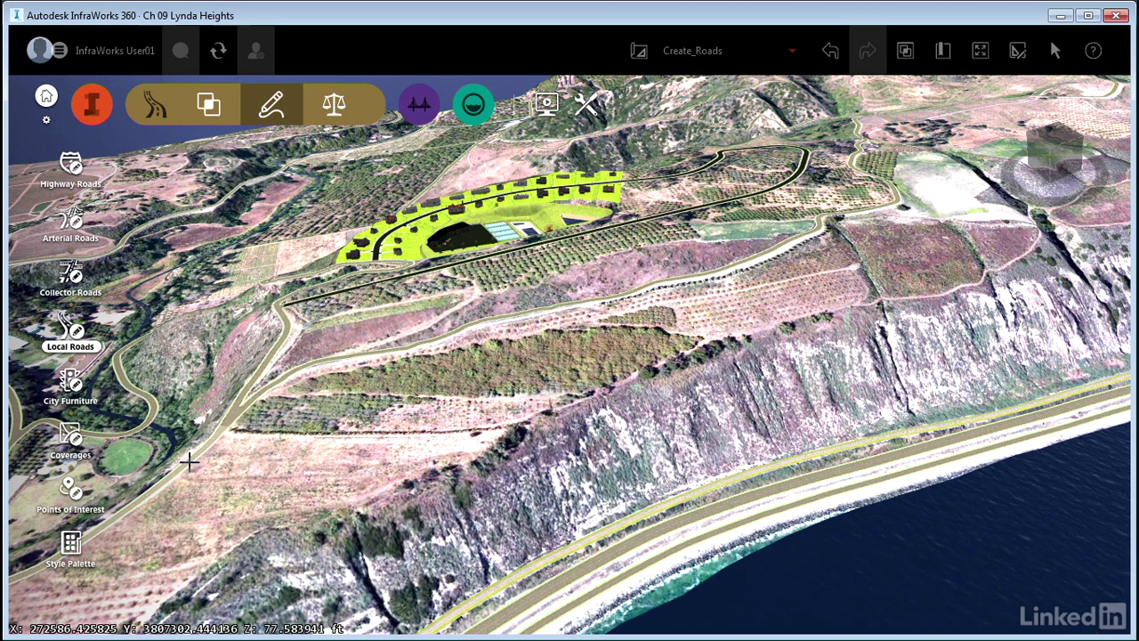
pyautogui.click(188, 460)
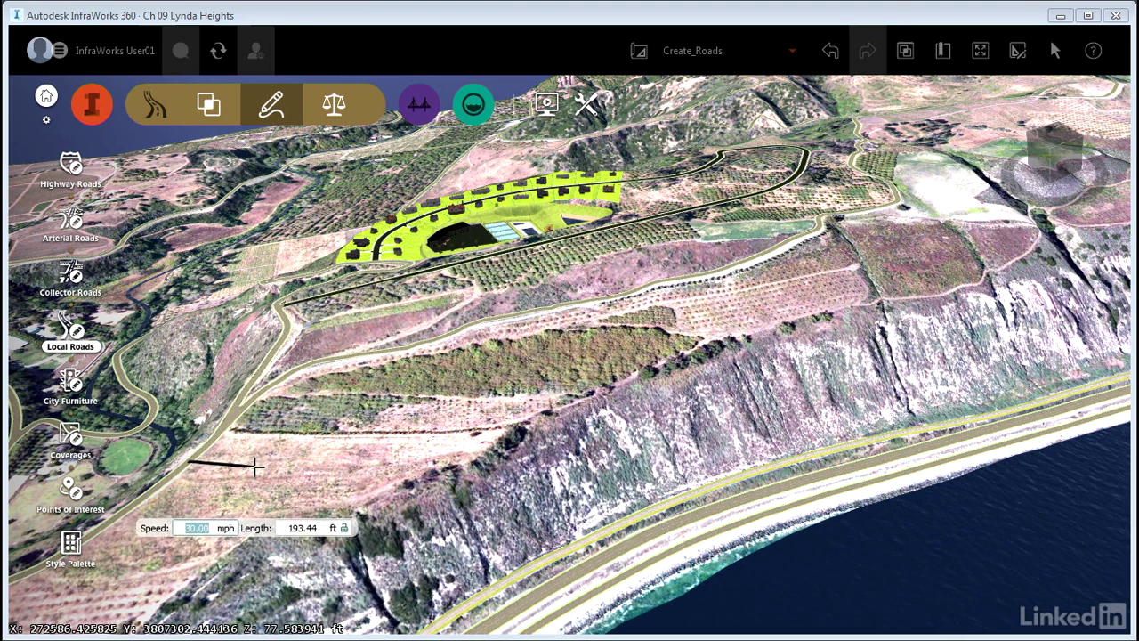
pyautogui.click(313, 452)
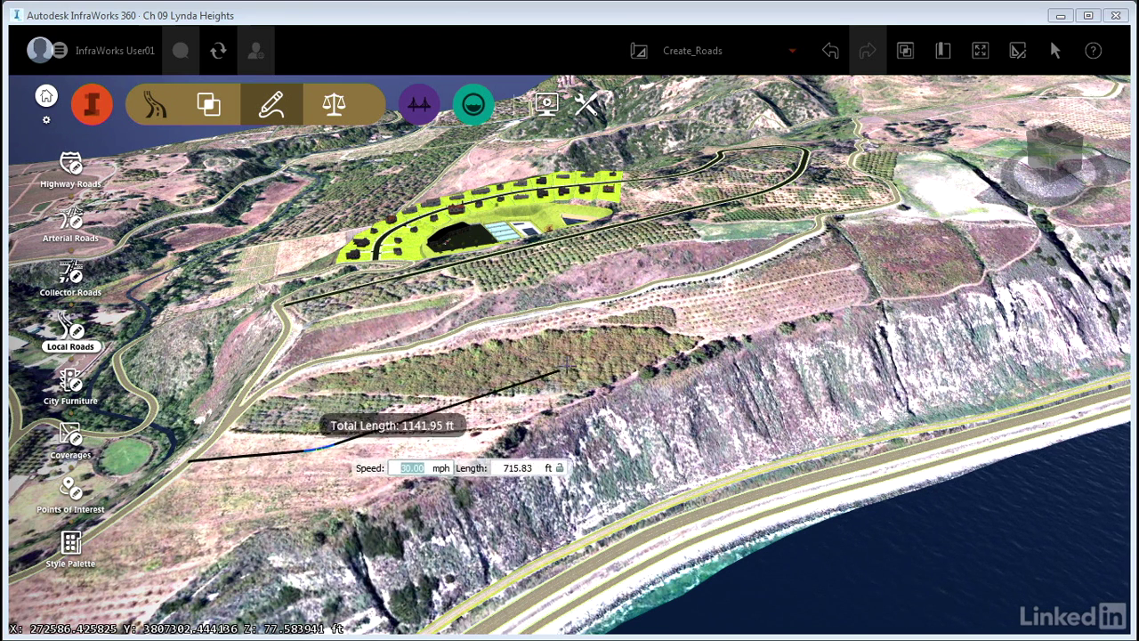
pyautogui.click(632, 331)
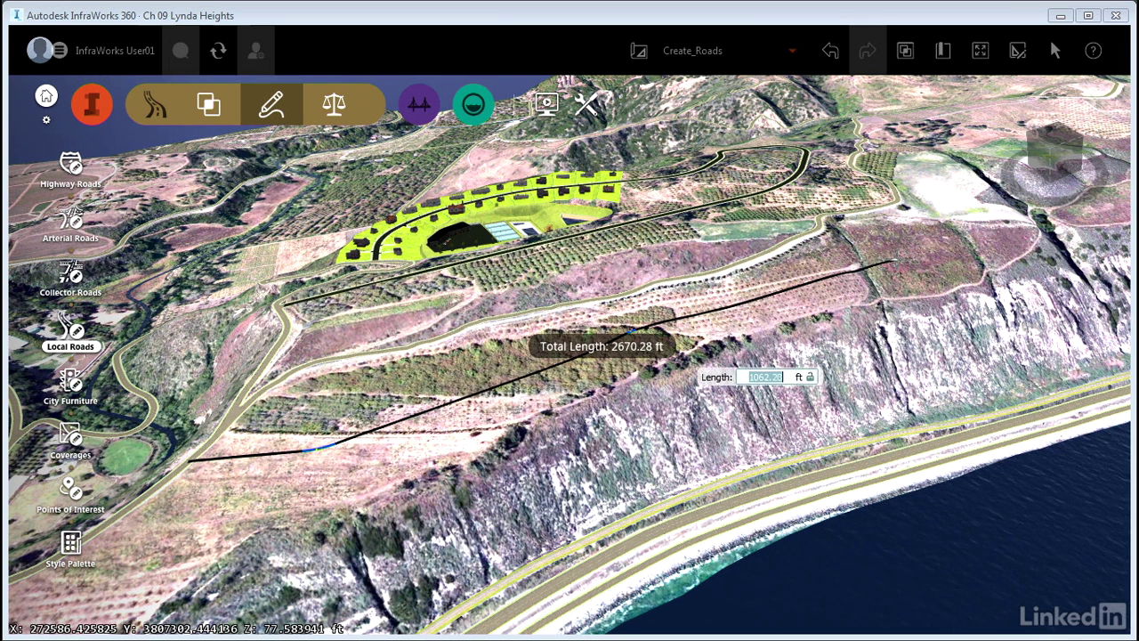
pyautogui.click(899, 259)
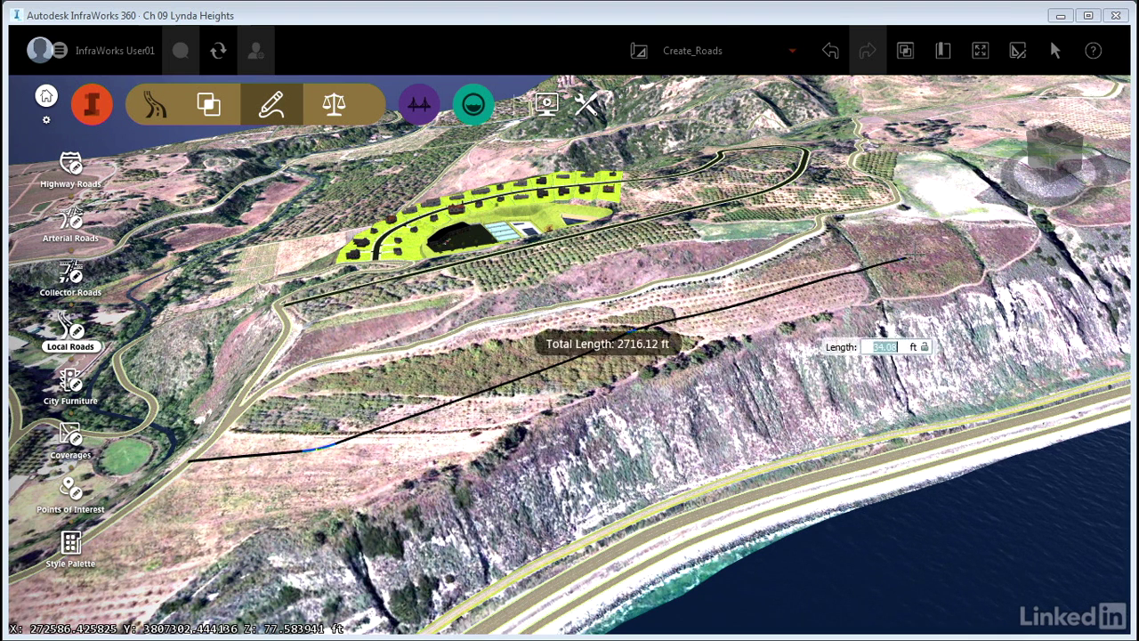
pyautogui.click(957, 210)
pyautogui.moveTo(956, 193); pyautogui.dragTo(837, 254, button='middle')
pyautogui.click(832, 239)
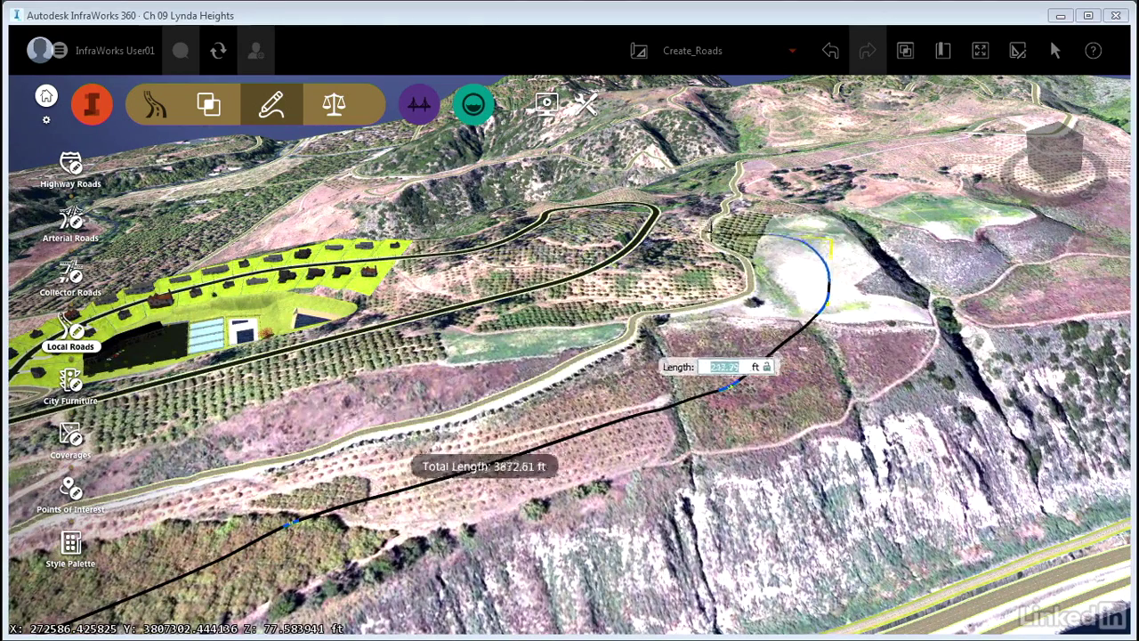
pyautogui.keyDown('shift'); pyautogui.moveTo(707, 223); pyautogui.dragTo(750, 500, button='middle'); pyautogui.keyUp('shift')
pyautogui.doubleClick(741, 335)
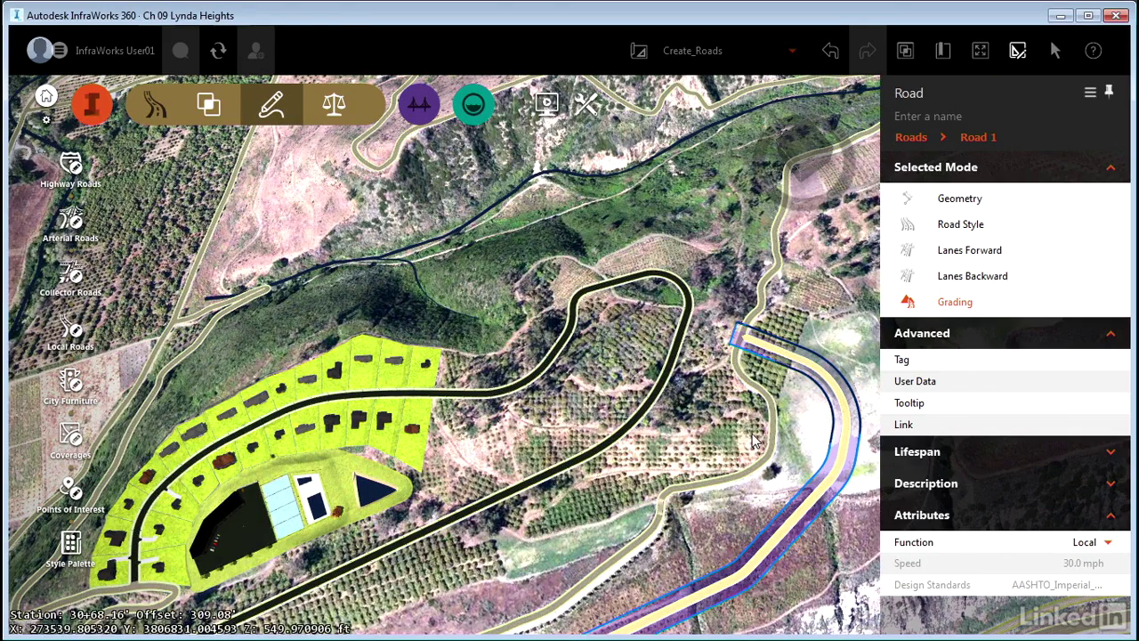
# Step: Switch the new local road to Geometry mode and examine its curves and control points along the alignment
pyautogui.moveTo(752, 440); pyautogui.dragTo(423, 498)
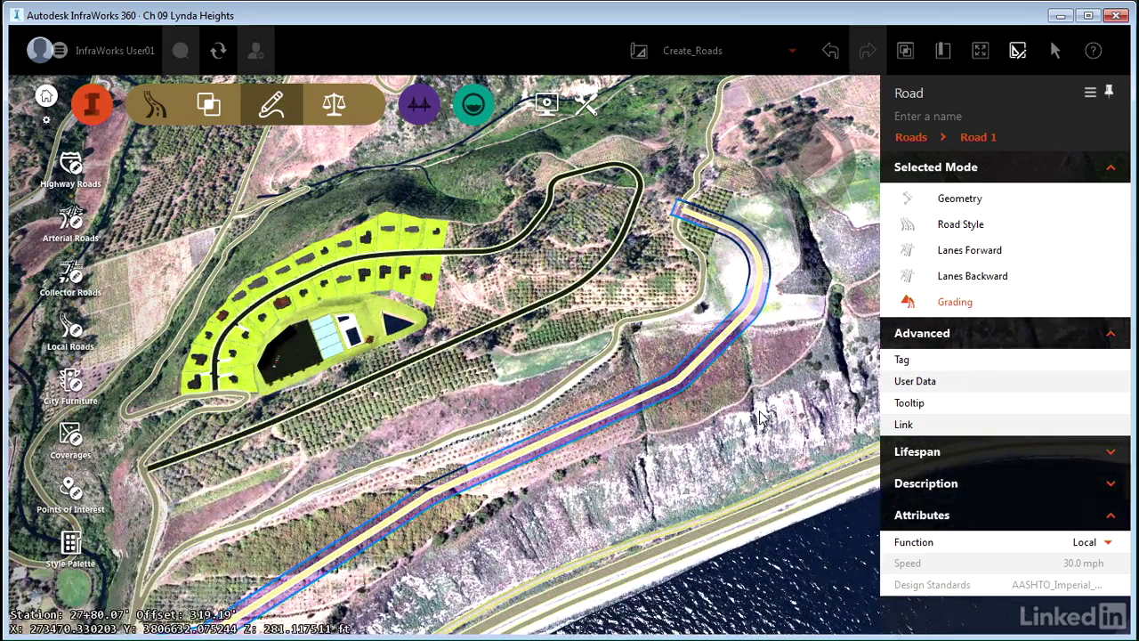
pyautogui.click(965, 202)
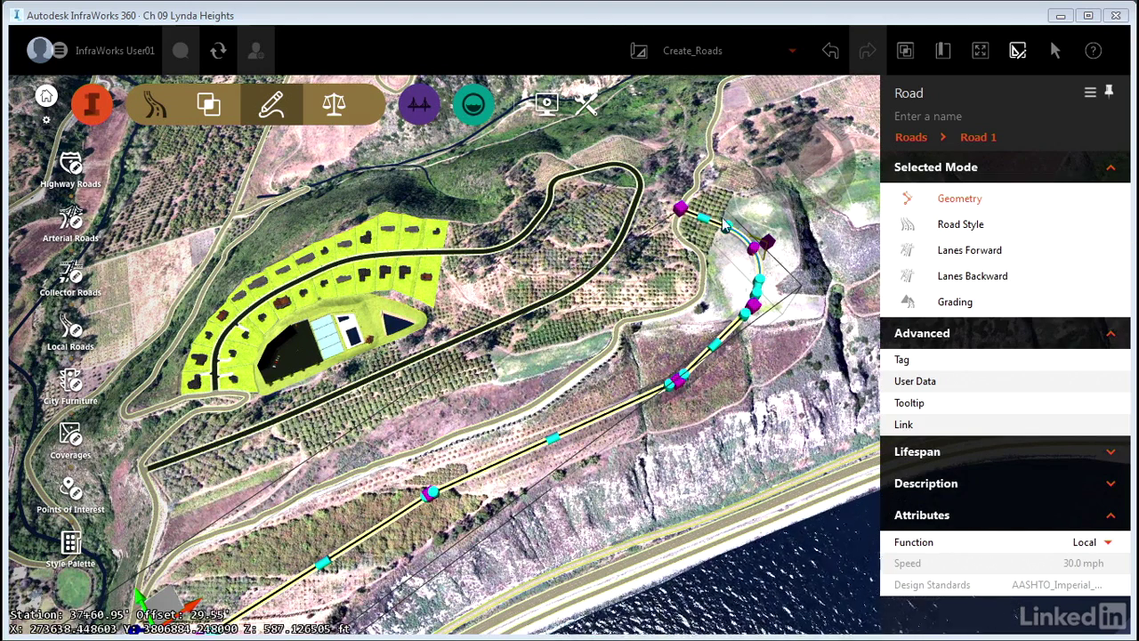
pyautogui.moveTo(618, 512); pyautogui.dragTo(577, 414)
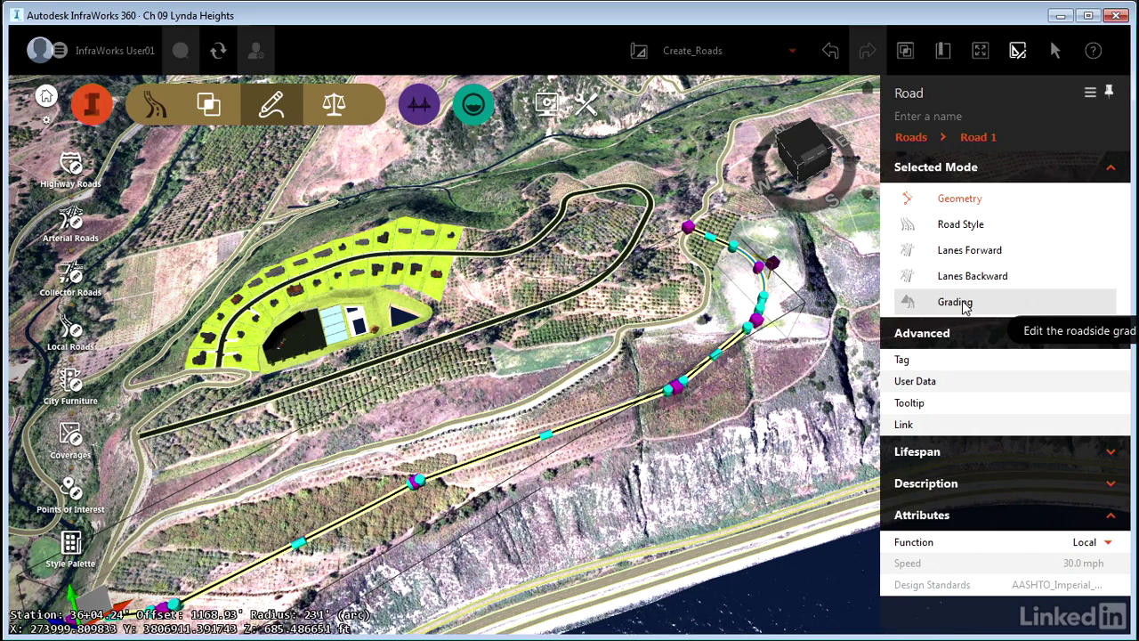
pyautogui.moveTo(602, 514); pyautogui.dragTo(658, 449)
pyautogui.scroll(5, 656, 451)
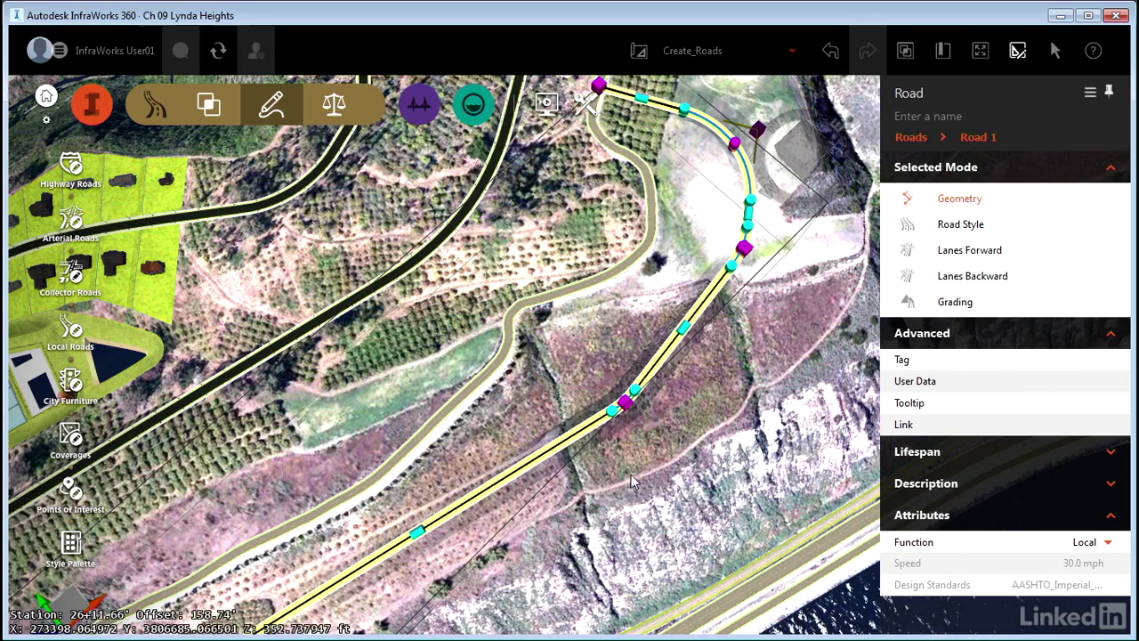
pyautogui.moveTo(621, 501); pyautogui.dragTo(461, 448, button='middle')
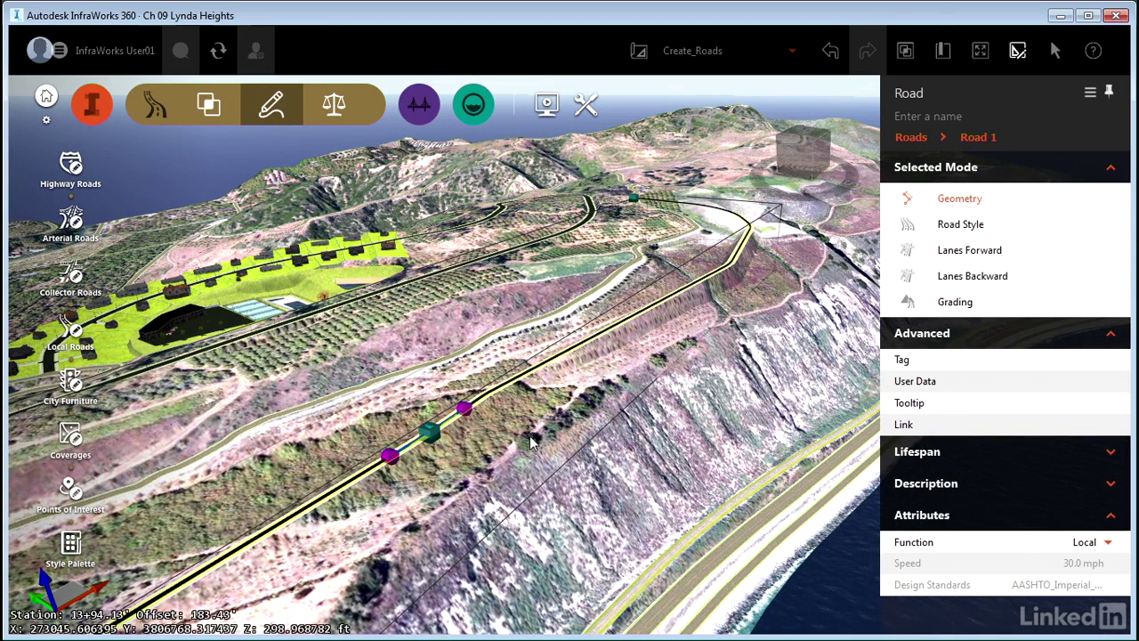
pyautogui.moveTo(536, 483); pyautogui.dragTo(547, 454, button='middle')
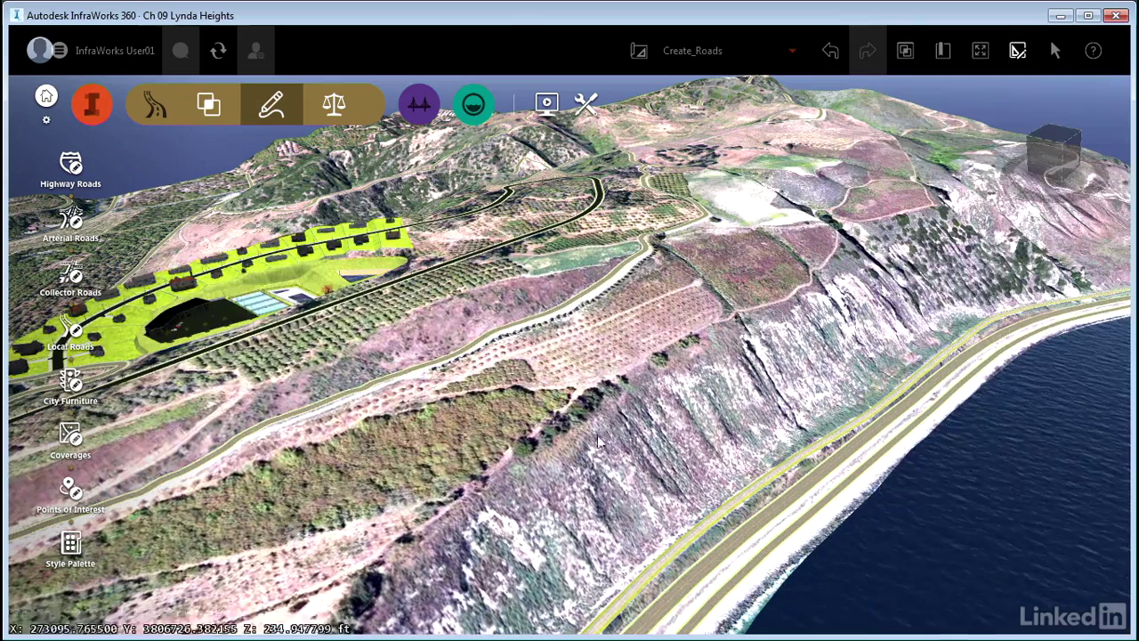
# Step: Select the existing residential road that loops past the housing development and convert it to a design road
pyautogui.scroll(5, 619, 501)
pyautogui.scroll(-5, 618, 501)
pyautogui.moveTo(548, 481); pyautogui.dragTo(551, 407, button='middle')
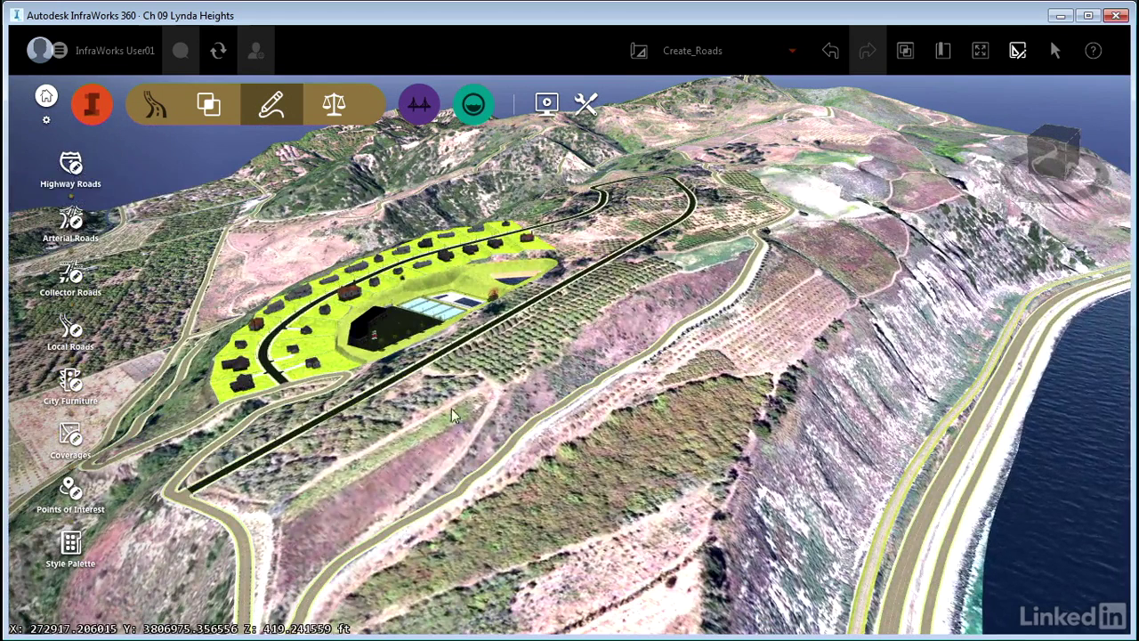
pyautogui.click(432, 371)
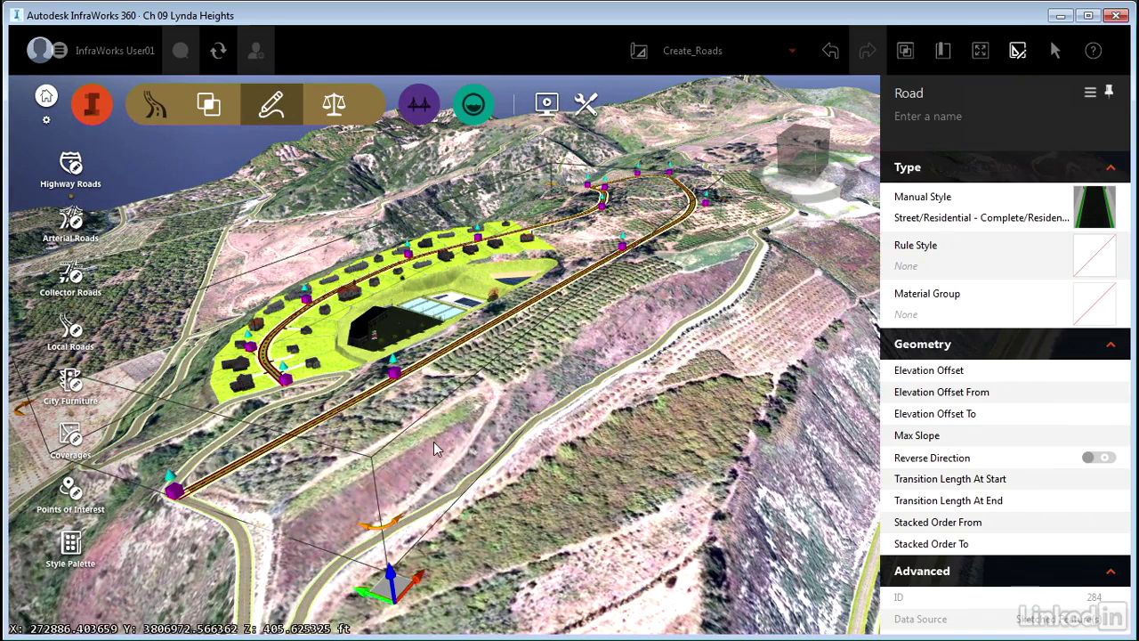
pyautogui.moveTo(557, 406); pyautogui.dragTo(550, 417, button='middle')
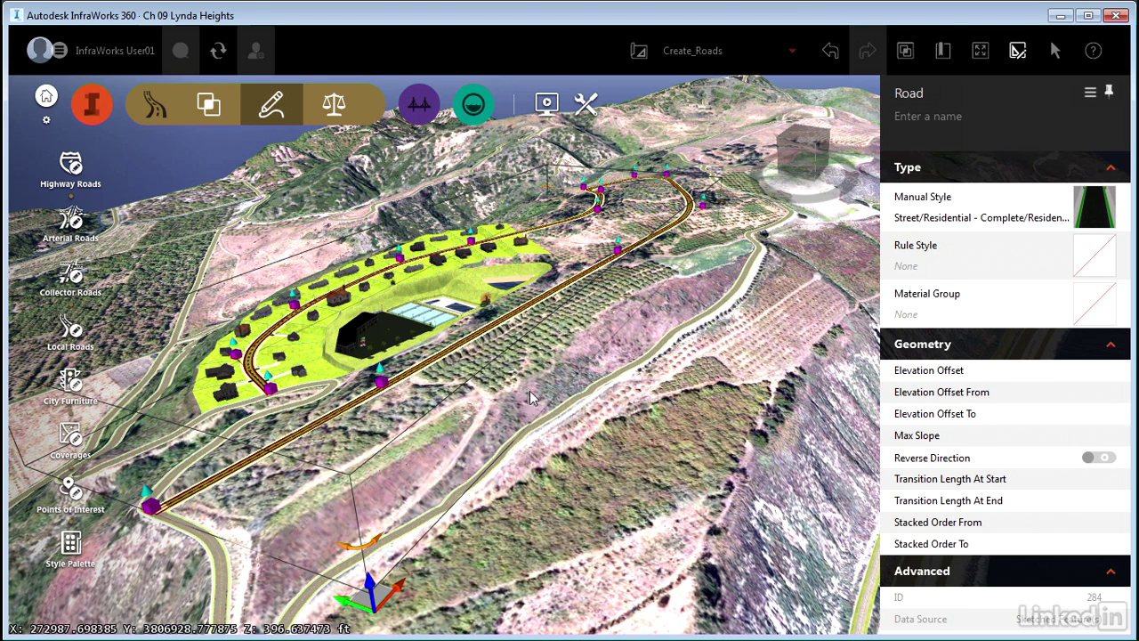
pyautogui.rightClick(455, 352)
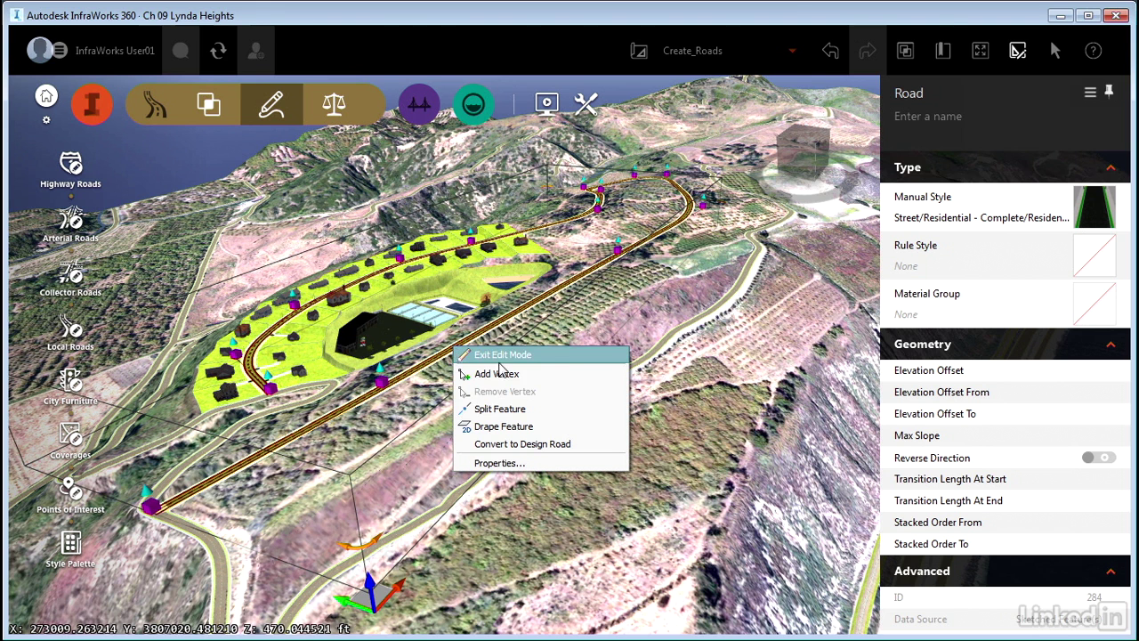
pyautogui.click(535, 449)
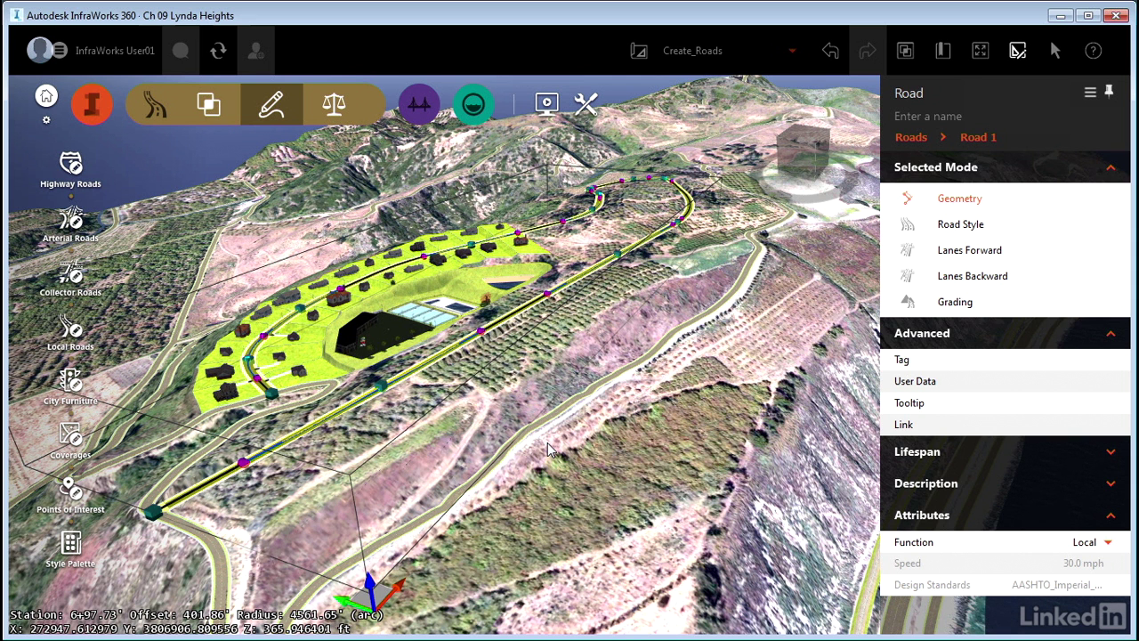
# Step: Examine the converted road up close along its straight stretch beside the tennis courts, including the road edges and adjoining terrain
pyautogui.moveTo(599, 376); pyautogui.dragTo(536, 616, button='middle')
pyautogui.moveTo(579, 573); pyautogui.dragTo(623, 445)
pyautogui.moveTo(502, 436); pyautogui.dragTo(480, 581, button='middle')
pyautogui.moveTo(579, 595); pyautogui.dragTo(628, 541)
pyautogui.moveTo(534, 552); pyautogui.dragTo(614, 511, button='middle')
pyautogui.keyDown('shift'); pyautogui.moveTo(612, 511); pyautogui.dragTo(675, 512); pyautogui.keyUp('shift')
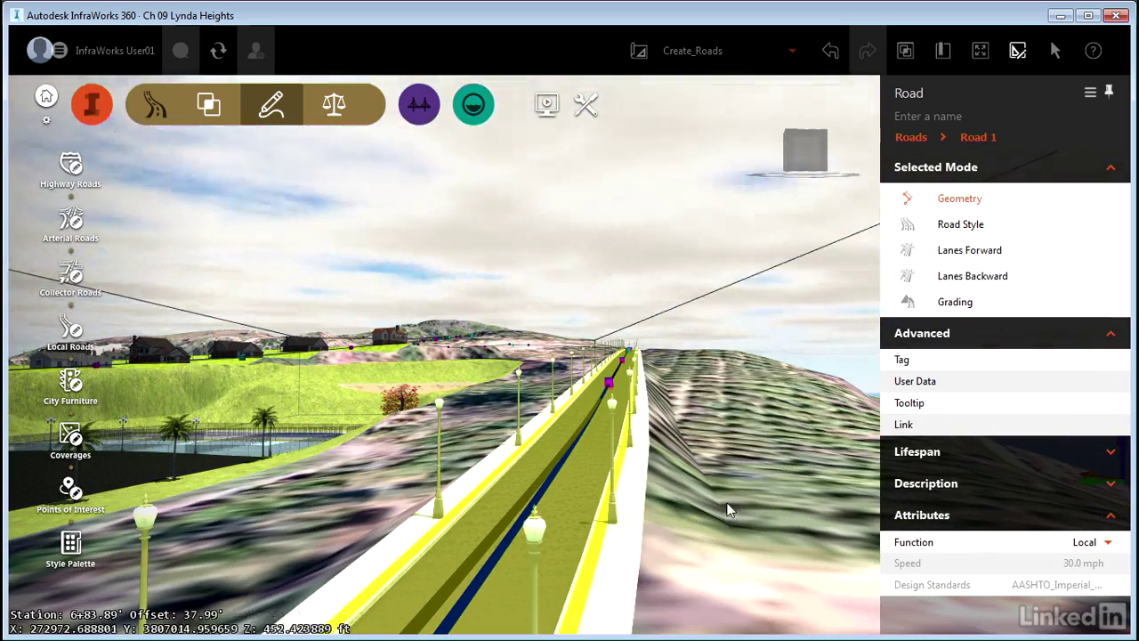
pyautogui.keyDown('shift'); pyautogui.moveTo(676, 498); pyautogui.dragTo(708, 504); pyautogui.keyUp('shift')
pyautogui.keyDown('shift'); pyautogui.moveTo(515, 466); pyautogui.dragTo(540, 476); pyautogui.keyUp('shift')
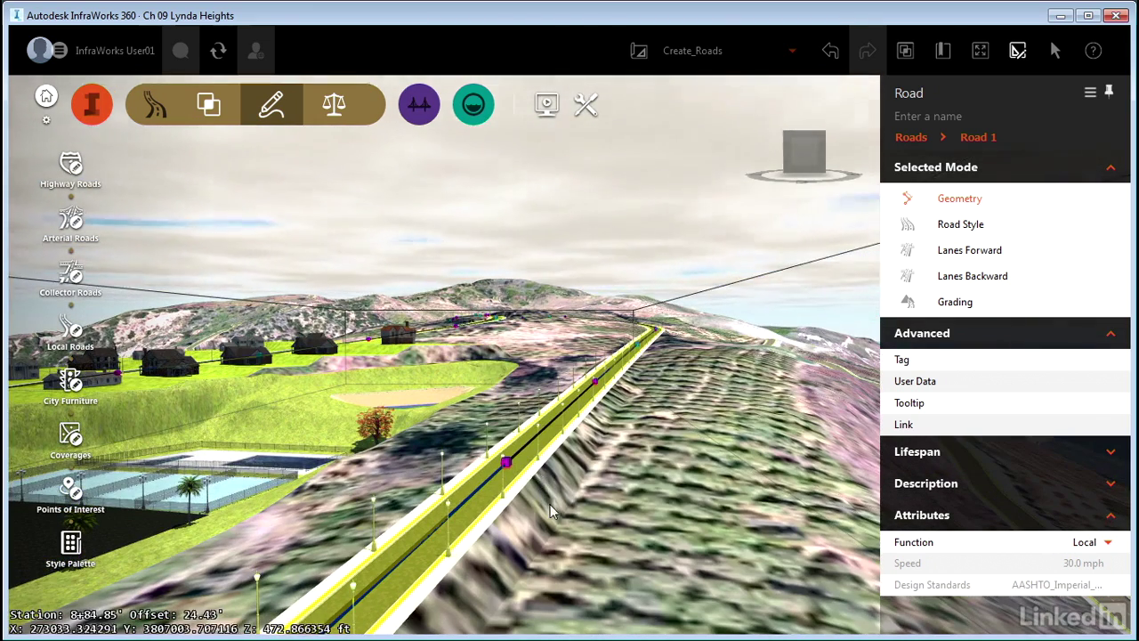
pyautogui.keyDown('shift'); pyautogui.moveTo(553, 508); pyautogui.dragTo(632, 429); pyautogui.keyUp('shift')
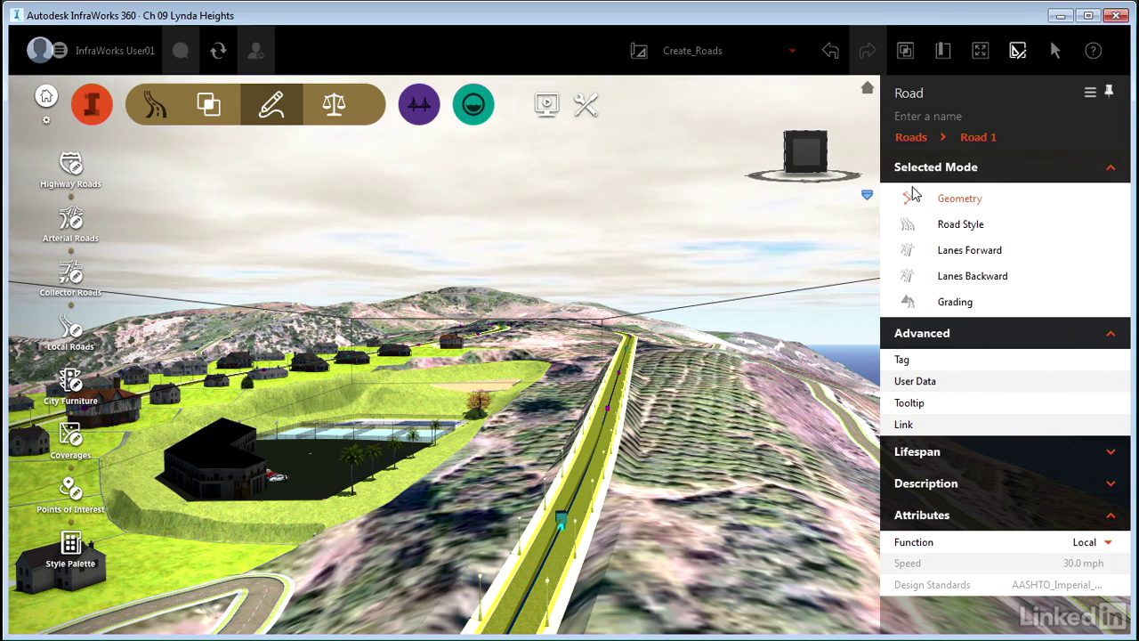
# Step: Switch the converted road to Grading mode and set its grading method to Fixed Slope
pyautogui.click(954, 304)
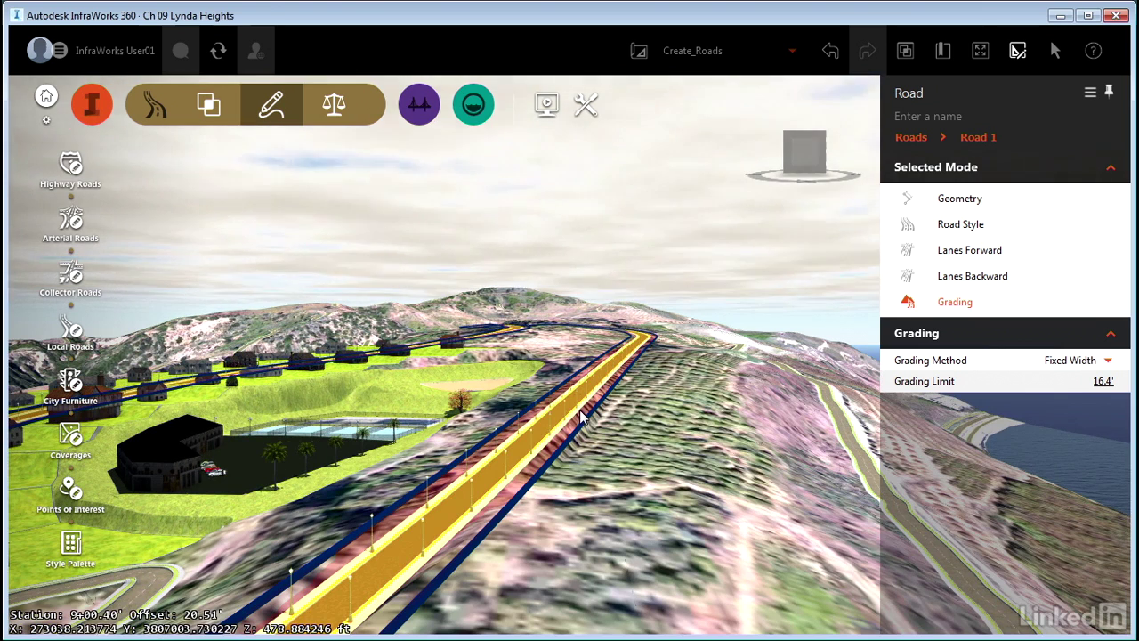
pyautogui.click(1108, 360)
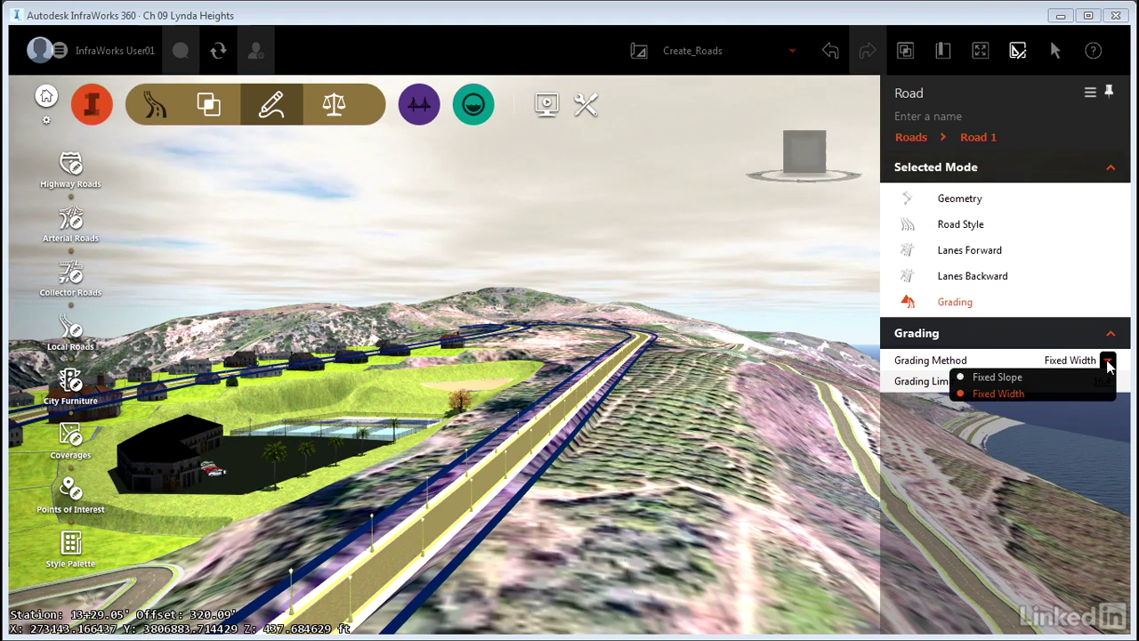
pyautogui.click(1005, 392)
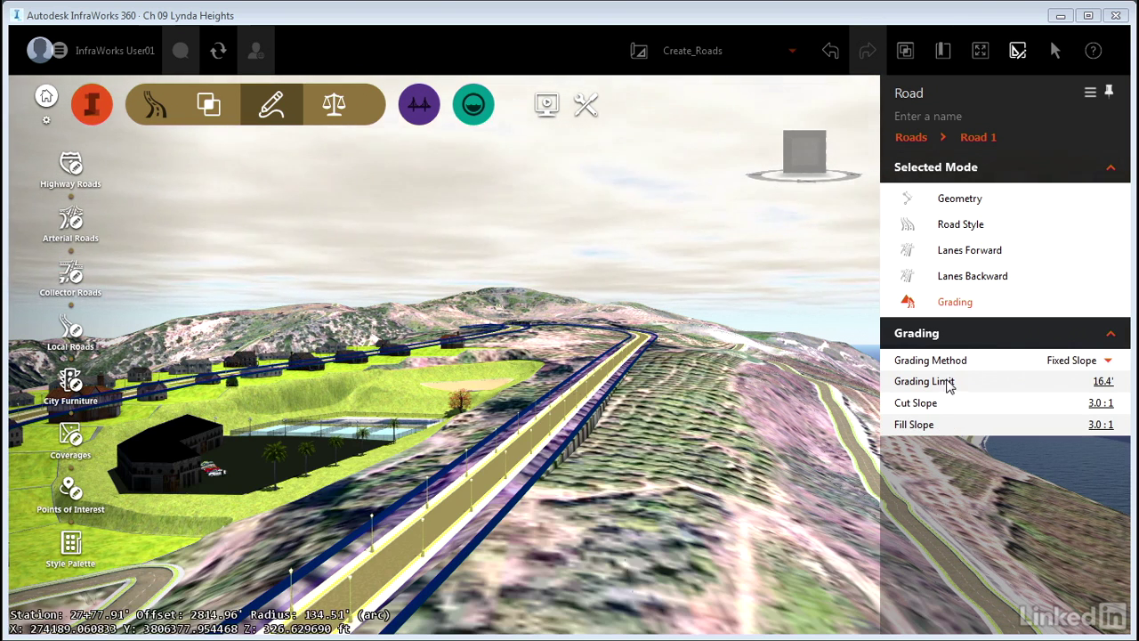
# Step: Set the converted road's grading limit to 100 ft and deselect the road
pyautogui.moveTo(609, 513); pyautogui.dragTo(620, 501)
pyautogui.scroll(2, 621, 501)
pyautogui.scroll(4, 606, 456)
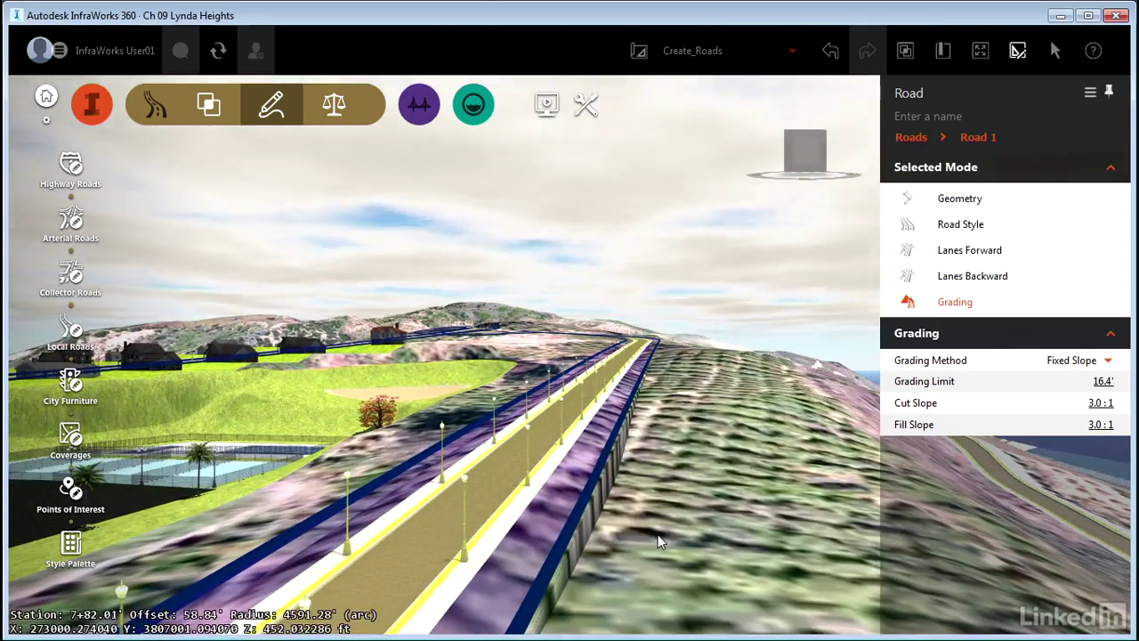
pyautogui.scroll(3, 649, 532)
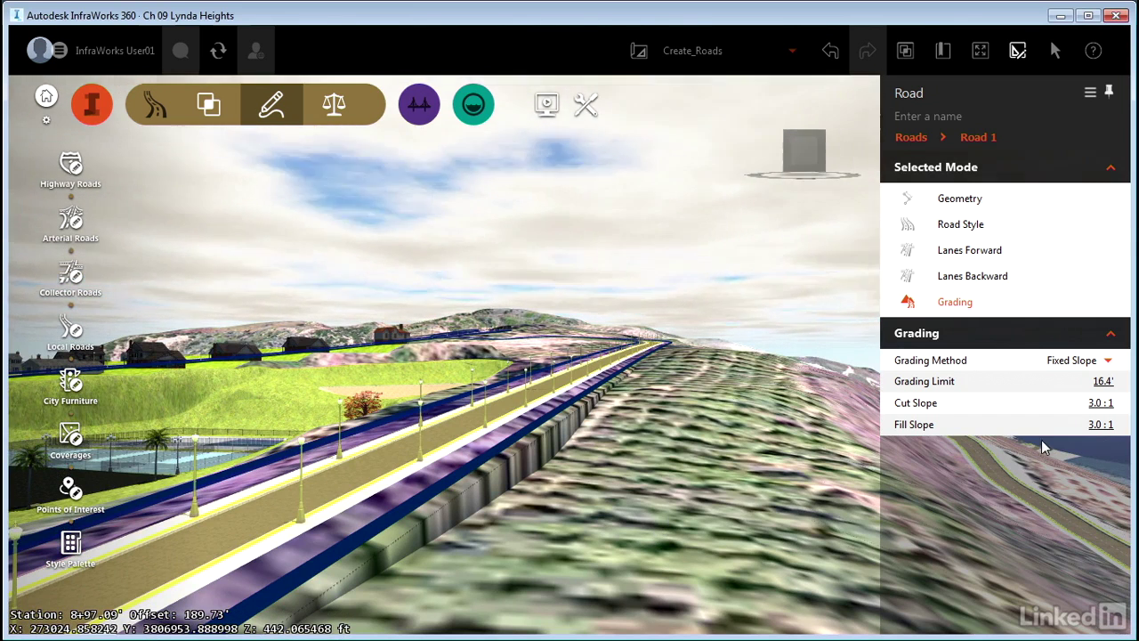
pyautogui.click(1100, 381)
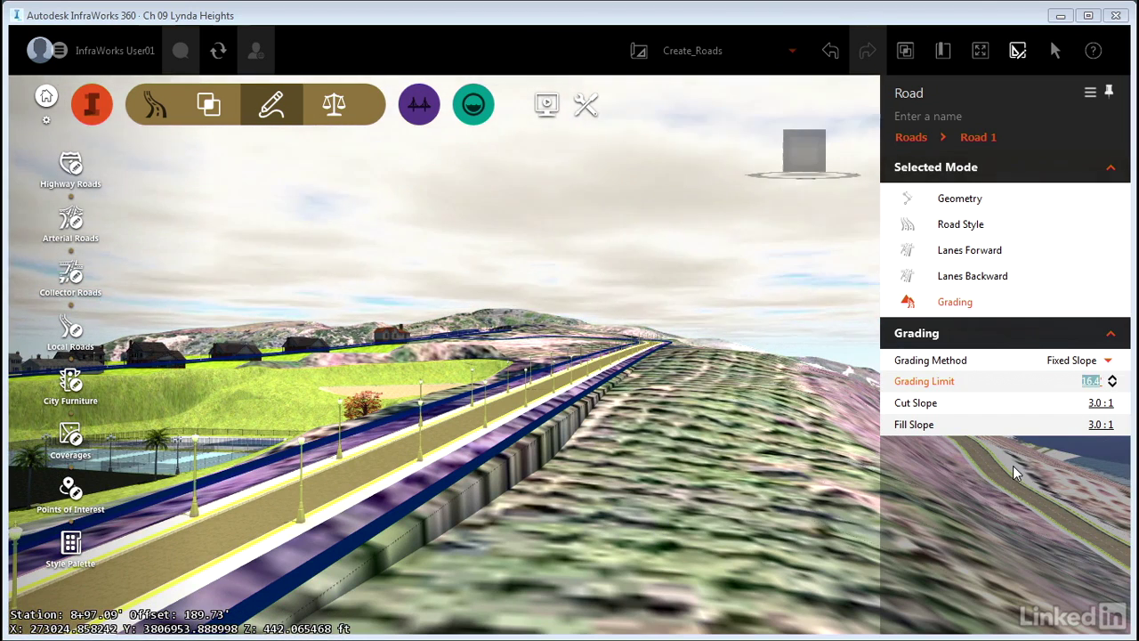
pyautogui.write('100')
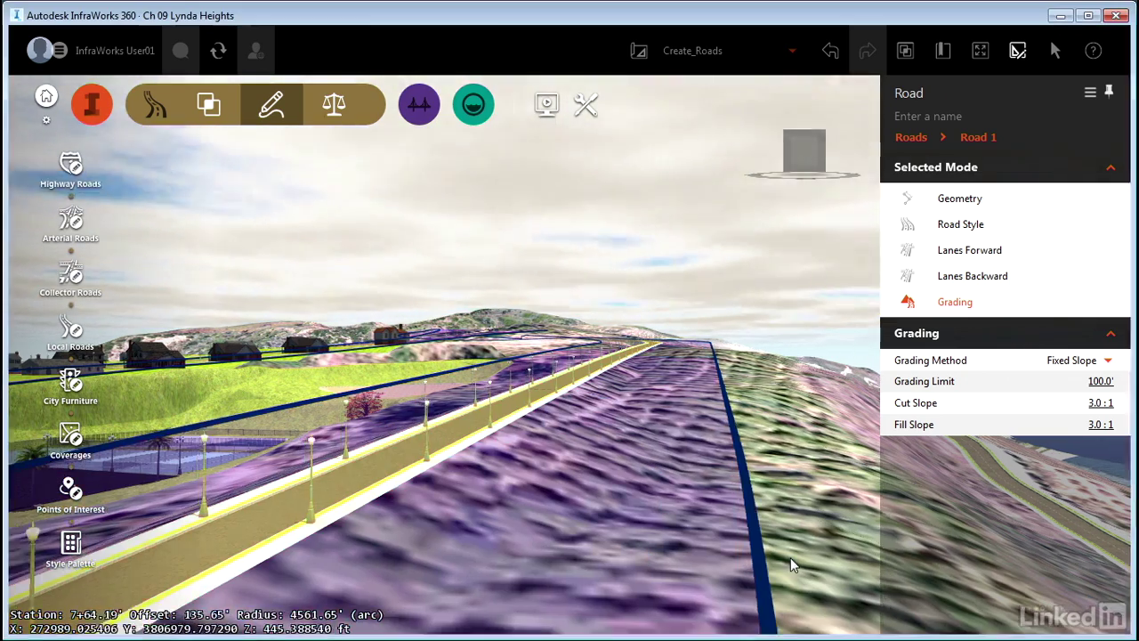
pyautogui.click(788, 559)
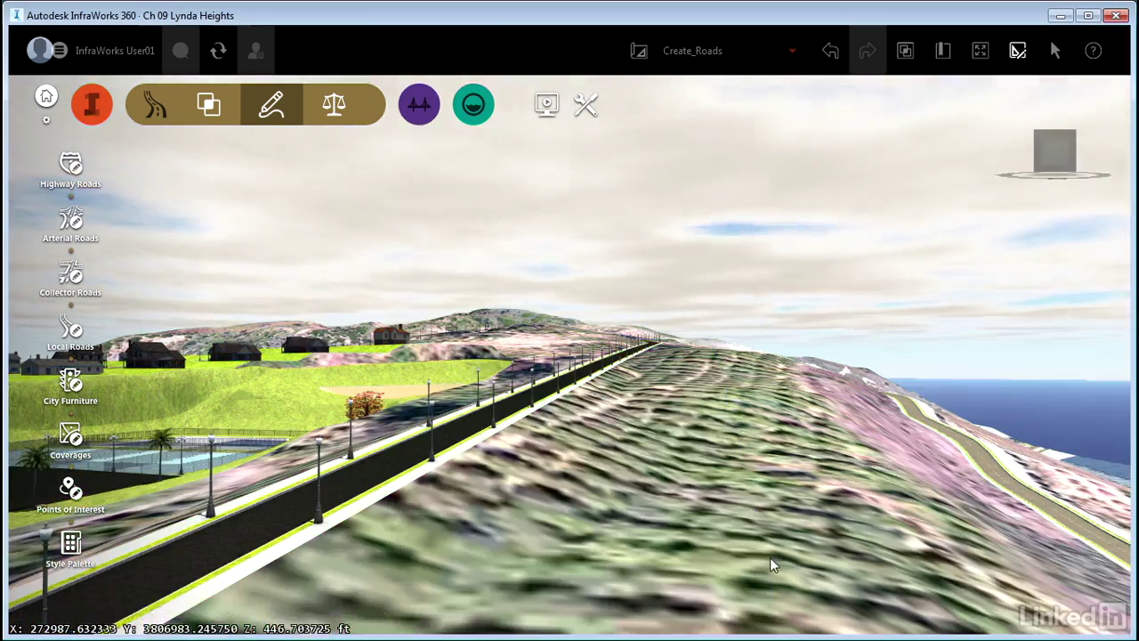
# Step: Inspect the regraded residential road and its surrounding slopes from the straight stretch around to the far hilltop curves
pyautogui.moveTo(767, 557); pyautogui.dragTo(767, 472)
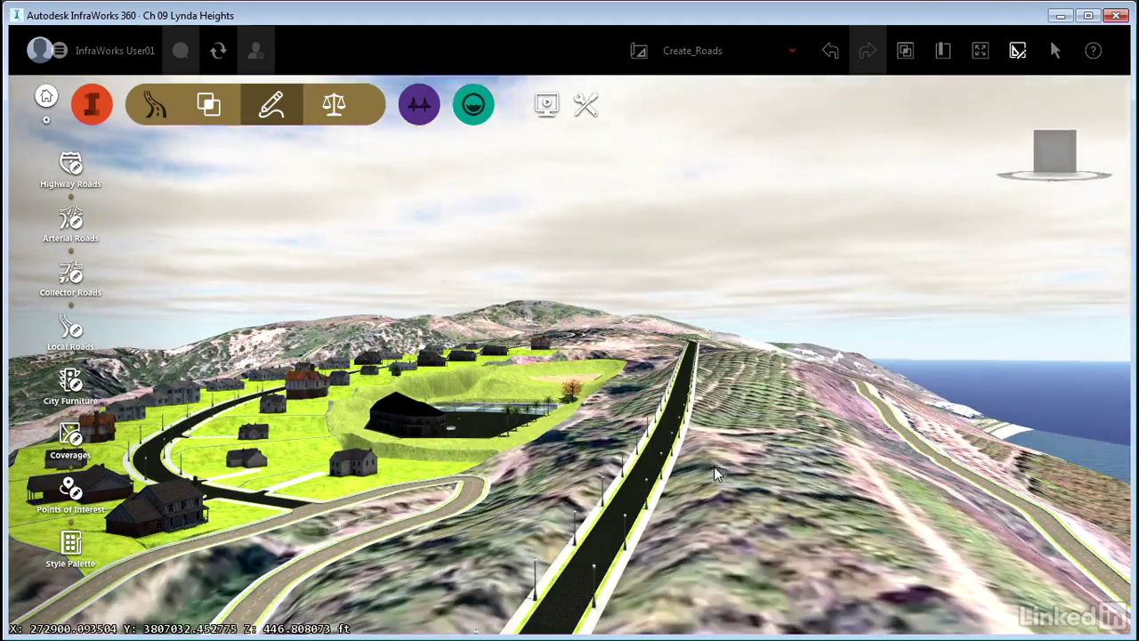
pyautogui.moveTo(723, 481); pyautogui.dragTo(734, 479)
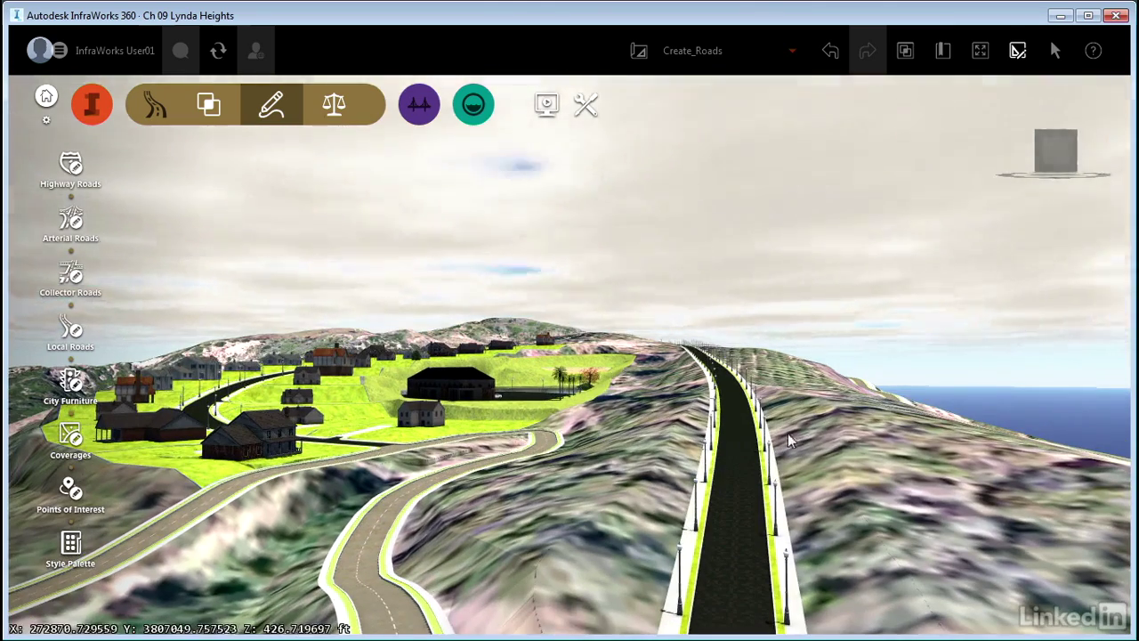
pyautogui.moveTo(832, 425); pyautogui.dragTo(721, 443)
pyautogui.moveTo(716, 483); pyautogui.dragTo(405, 489)
pyautogui.scroll(4, 687, 435)
pyautogui.scroll(2, 786, 520)
pyautogui.moveTo(787, 518); pyautogui.dragTo(899, 499)
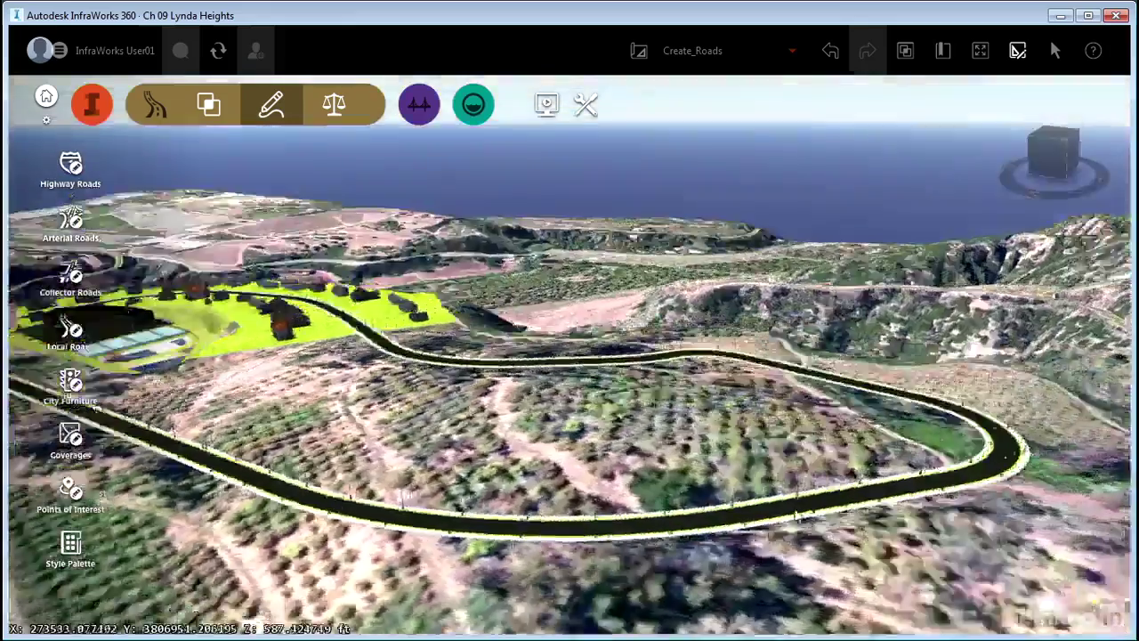
pyautogui.moveTo(781, 512); pyautogui.dragTo(702, 498)
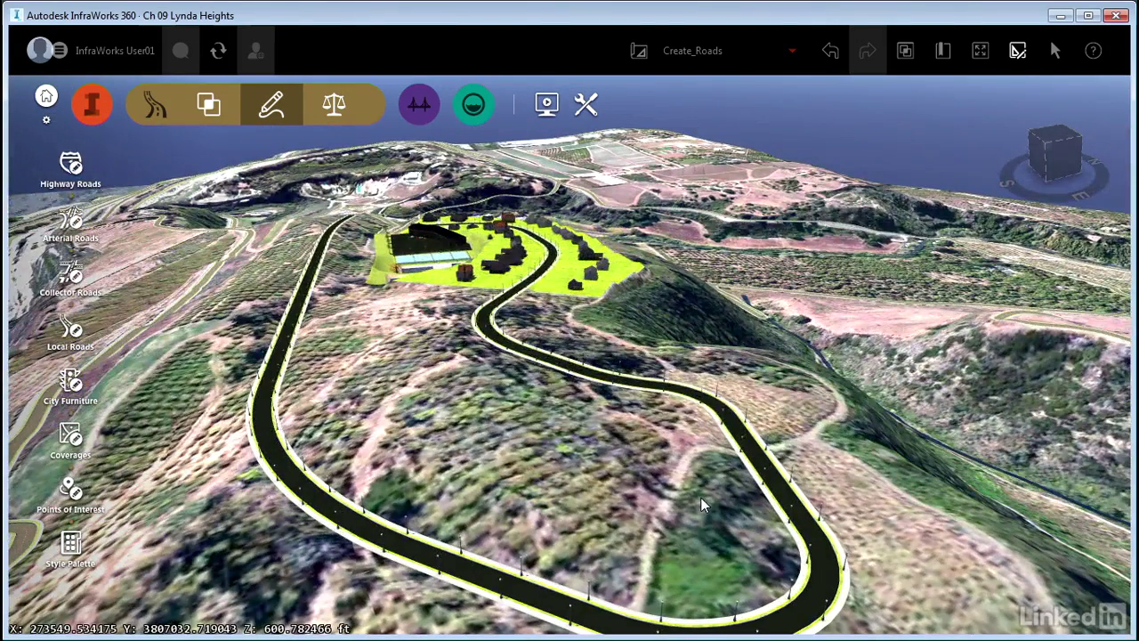